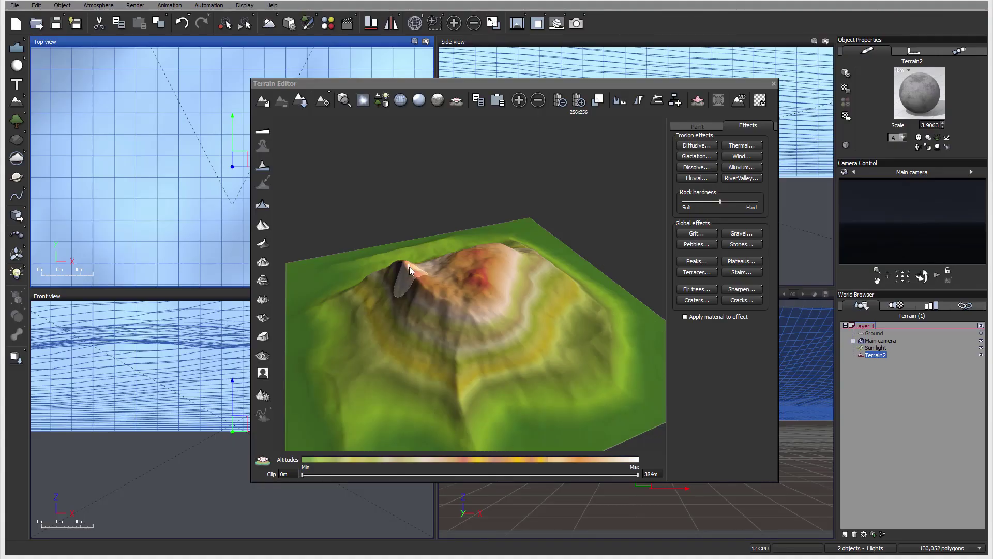
Step: Orbit the preview to a flatter view and add the Gravel, Pebbles and Stones global effects
right_click_drag(588, 231, 547, 281)
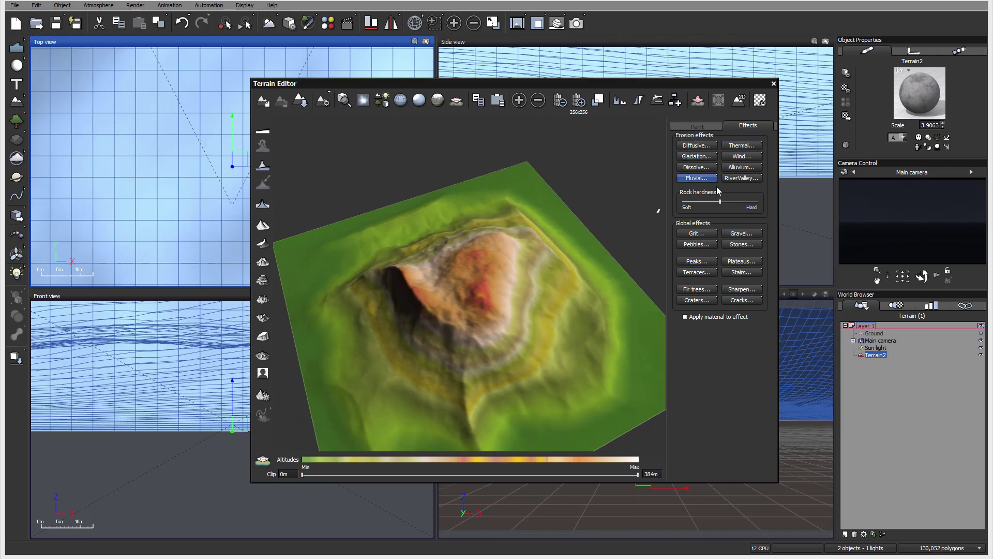
right_click_drag(401, 256, 541, 281)
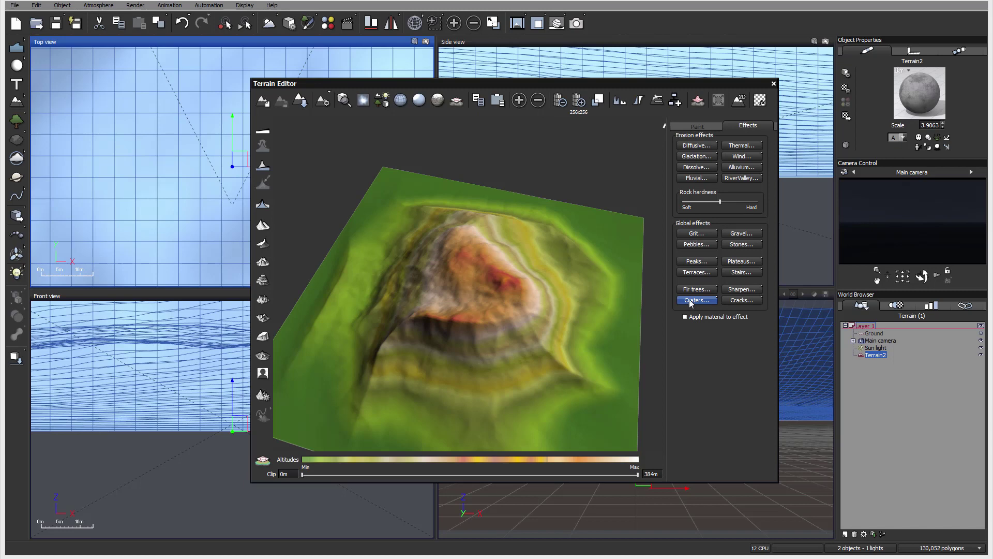
right_click_drag(621, 263, 563, 259)
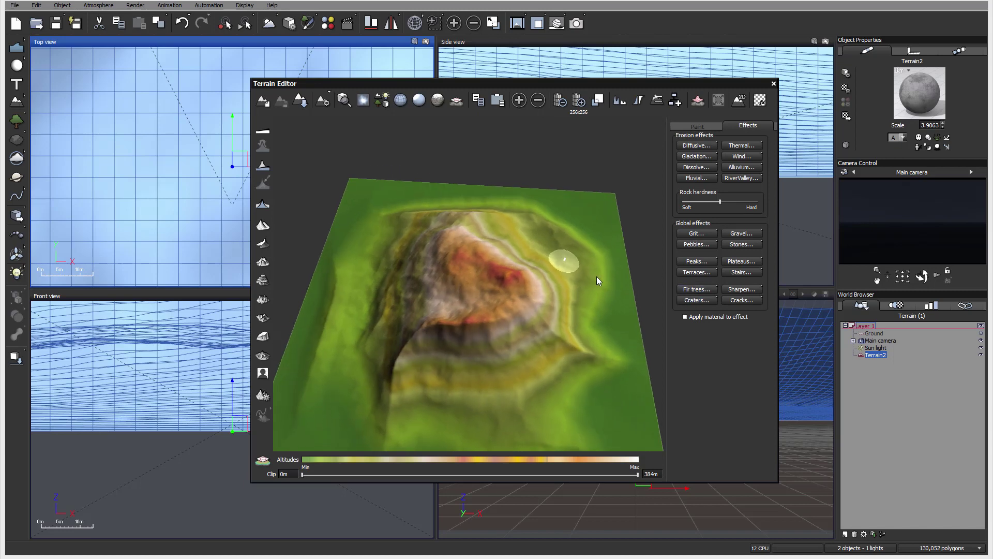
left_click(697, 125)
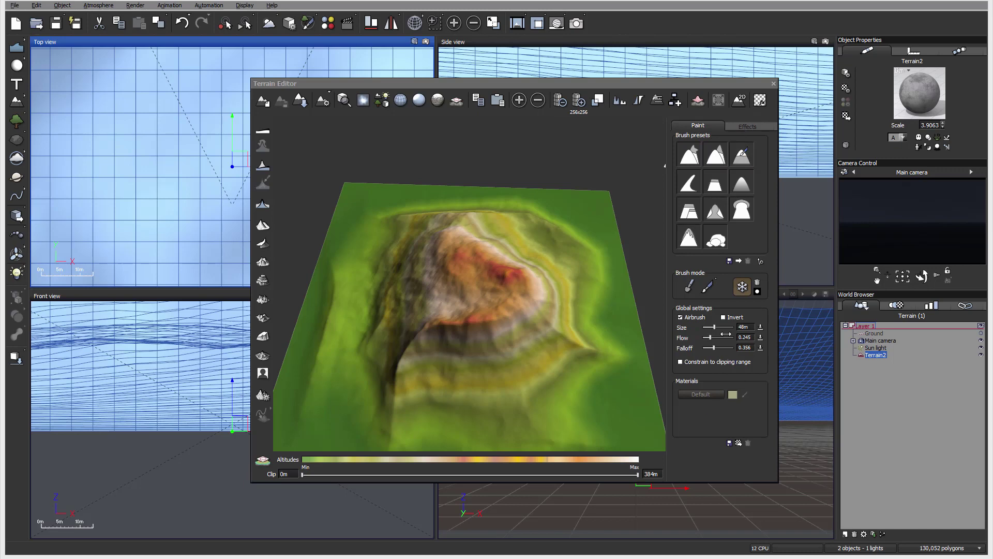
left_click(748, 126)
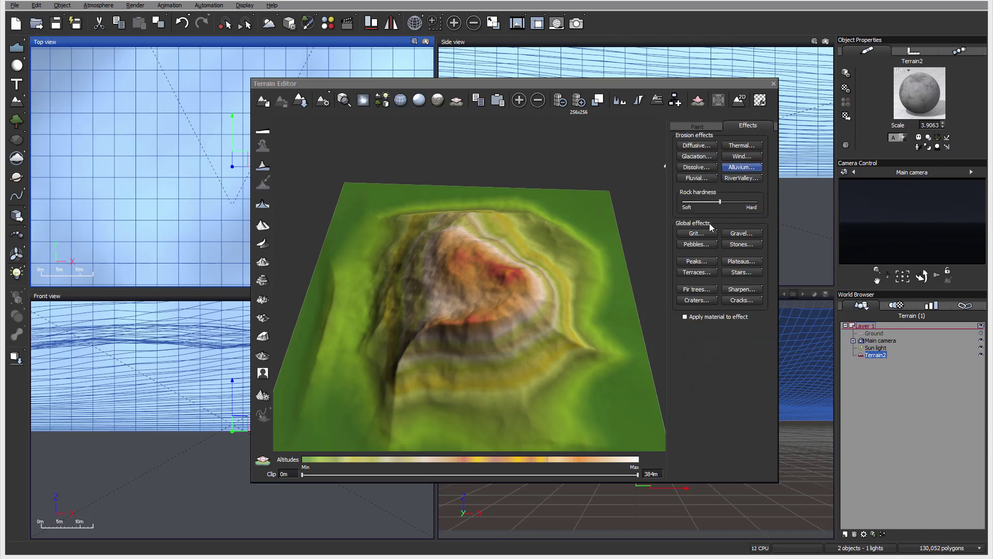
left_click(740, 234)
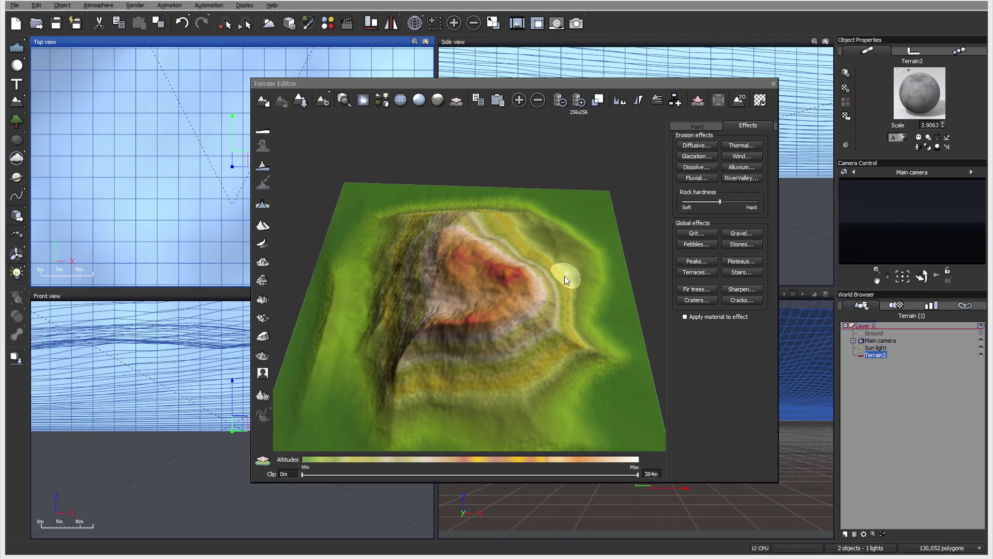
left_click(714, 245)
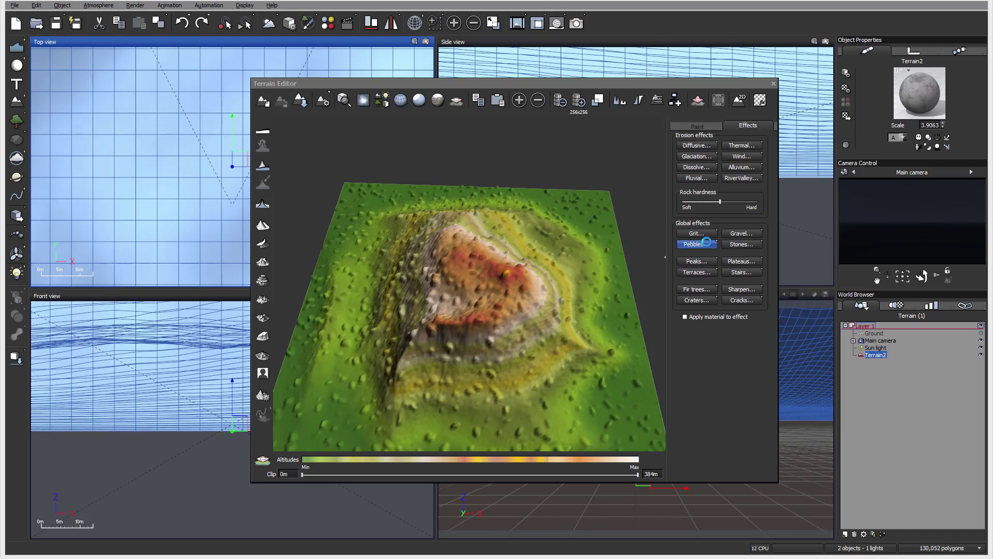
left_click(746, 244)
left_click_drag(545, 280, 502, 268)
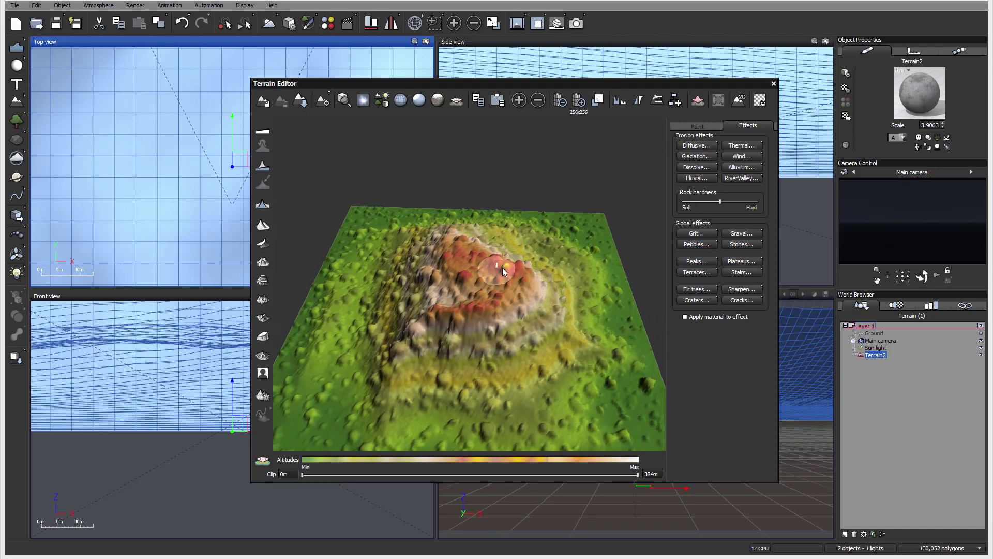
left_click(704, 127)
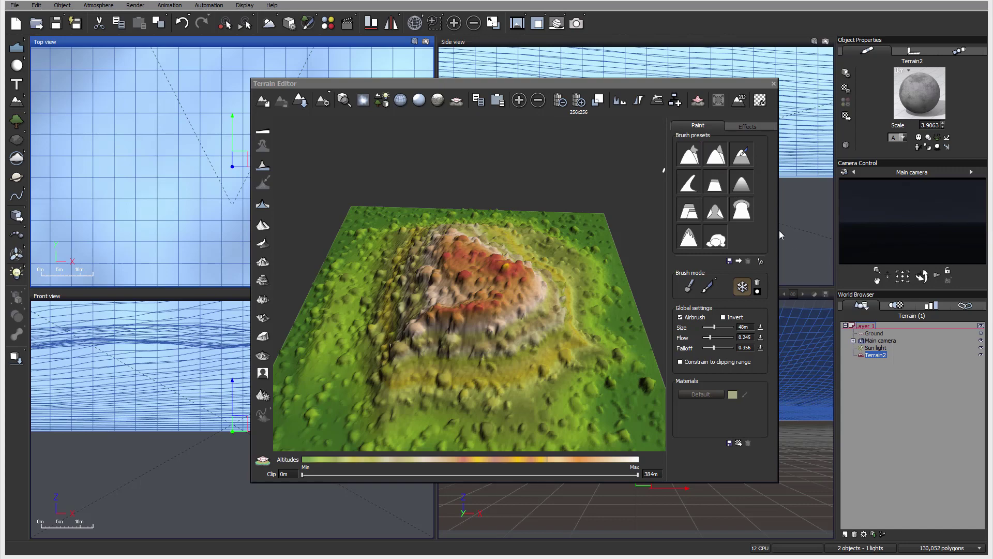
left_click(748, 126)
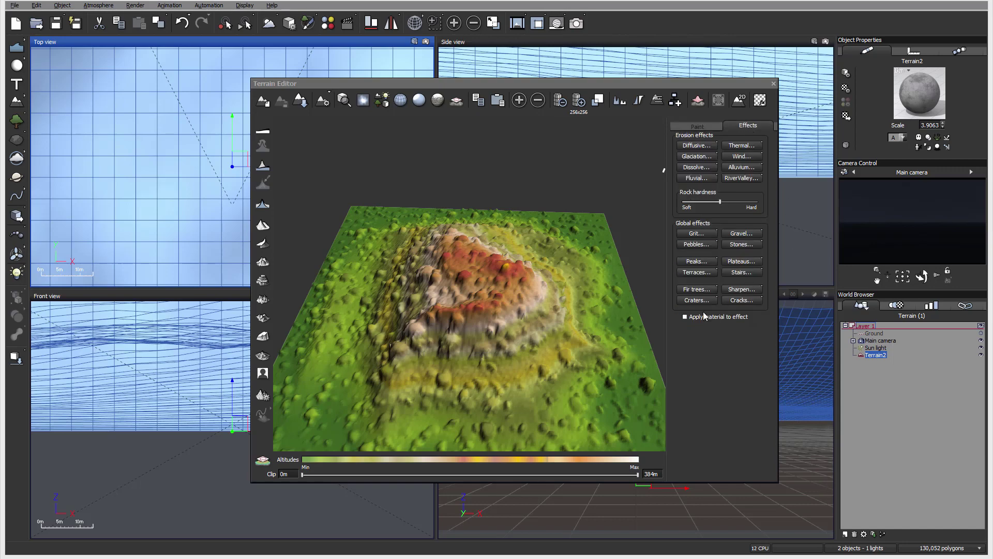
Step: Enable Apply material to effect and apply Thermal erosion to the terrain
mouse_move(598, 330)
right_mouse_down()
mouse_move(567, 309)
mouse_move(570, 280)
mouse_move(530, 318)
right_mouse_up()
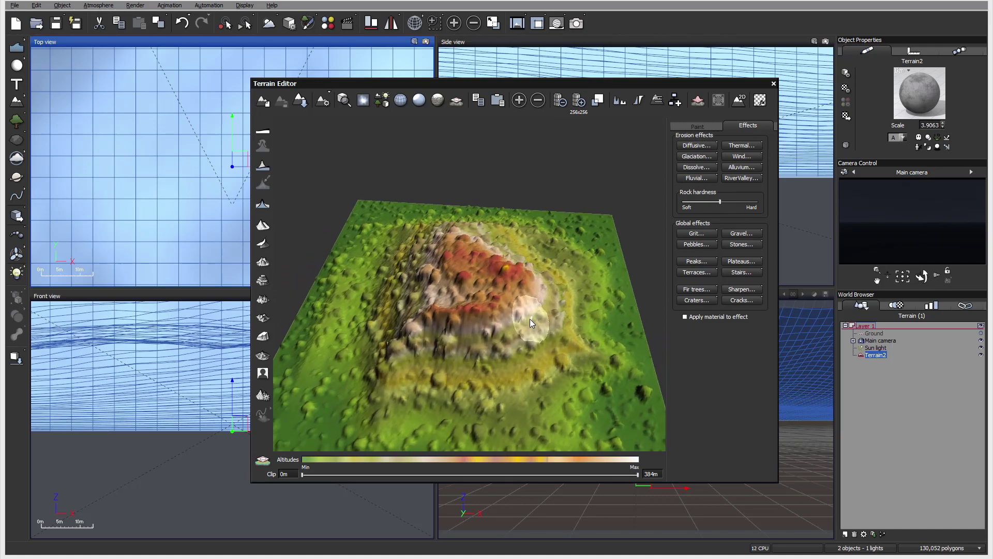
left_click(686, 316)
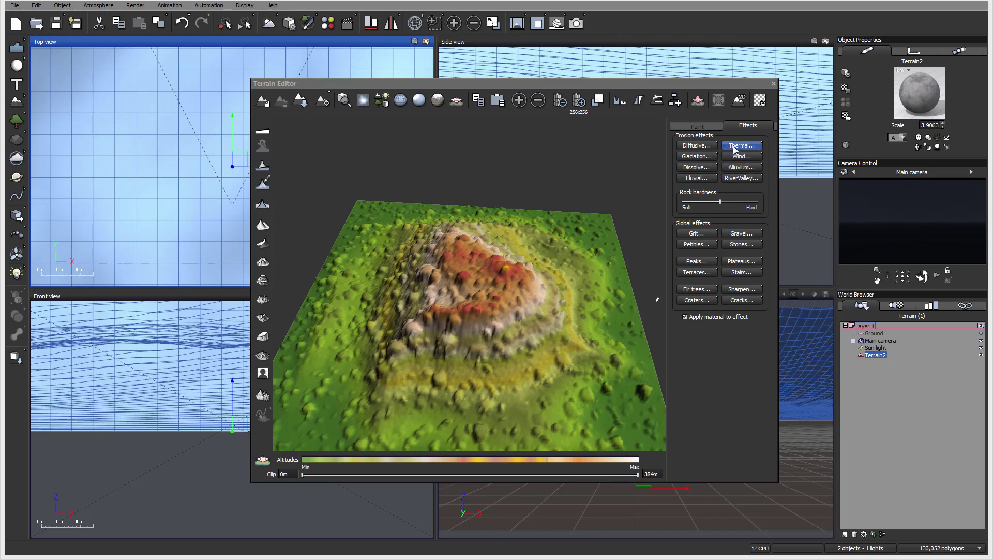
left_click(734, 148)
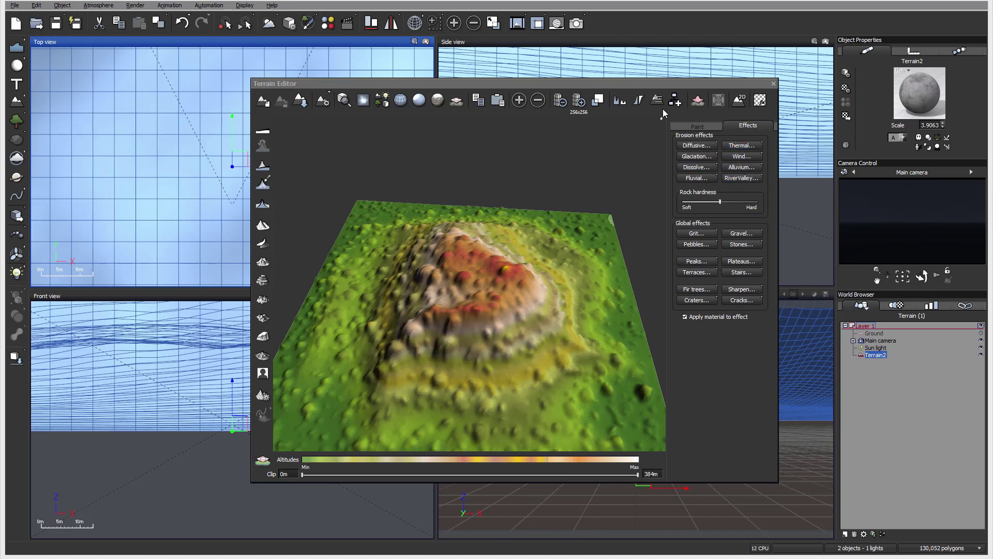
Step: Set the terrain material swatch to pure red and toggle material paint mode on and off
left_click(696, 127)
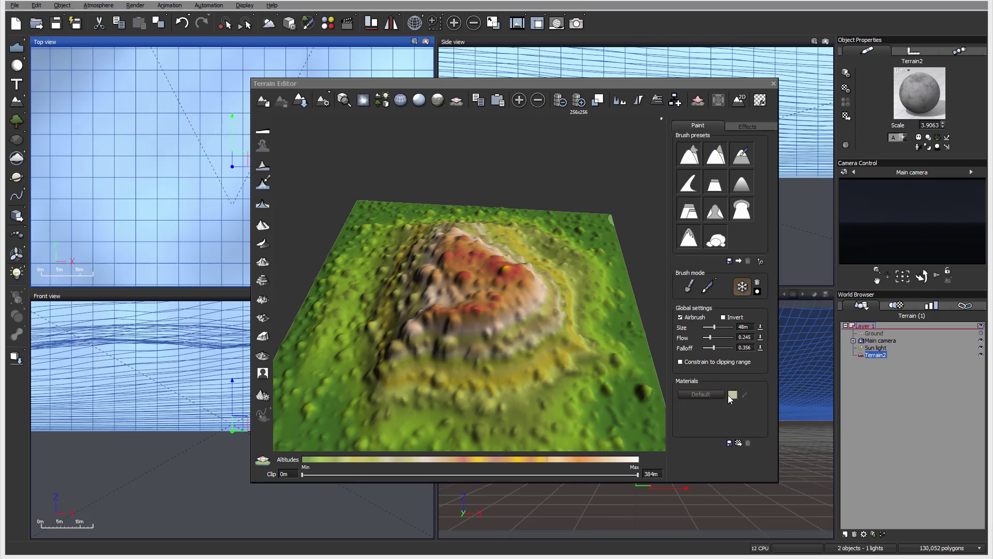
left_click(732, 395)
left_click(704, 344)
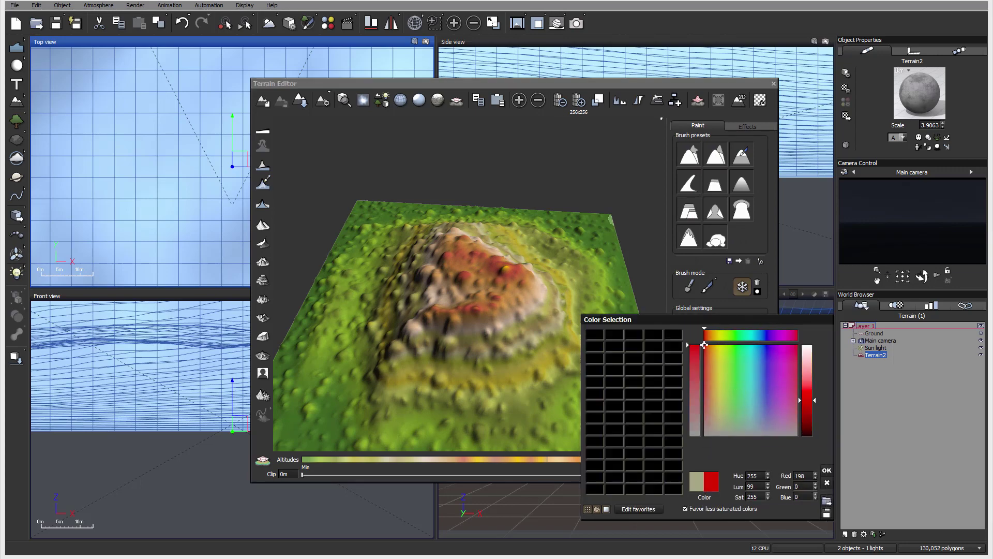
left_click(827, 482)
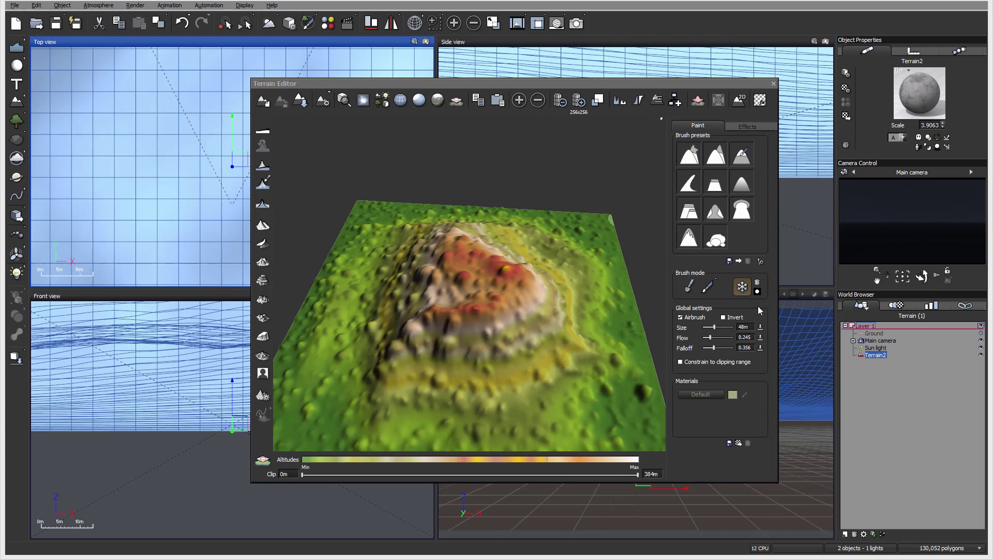
left_click(708, 286)
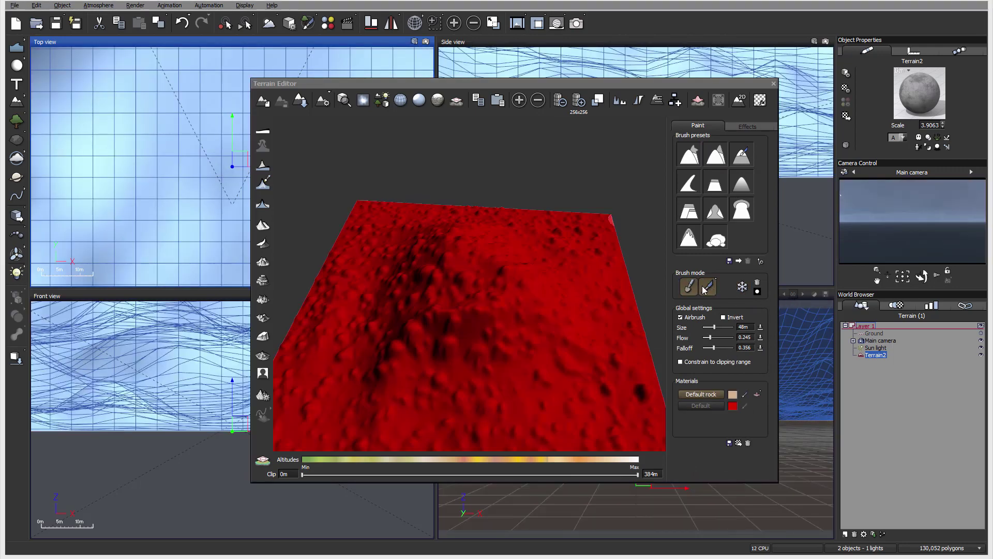
left_click(688, 286)
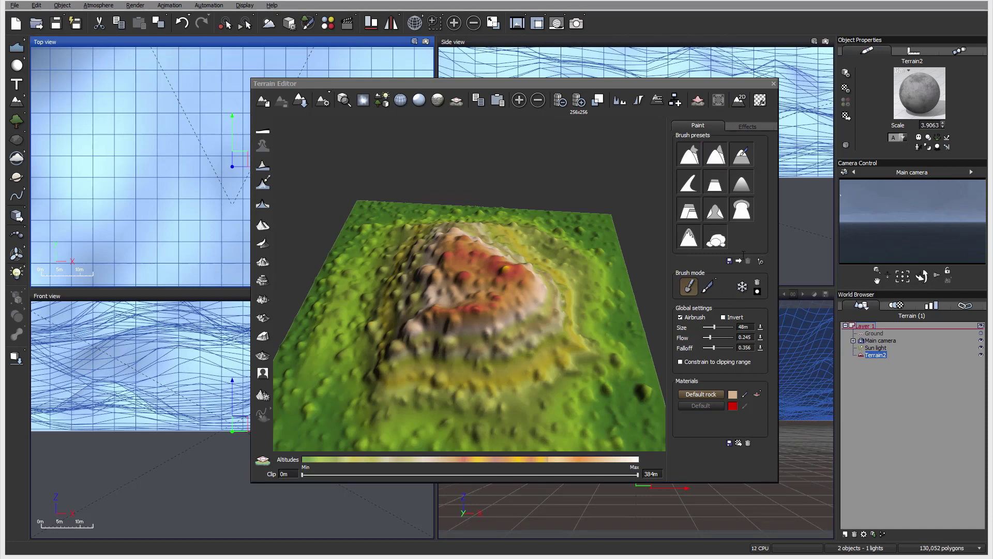
left_click(748, 126)
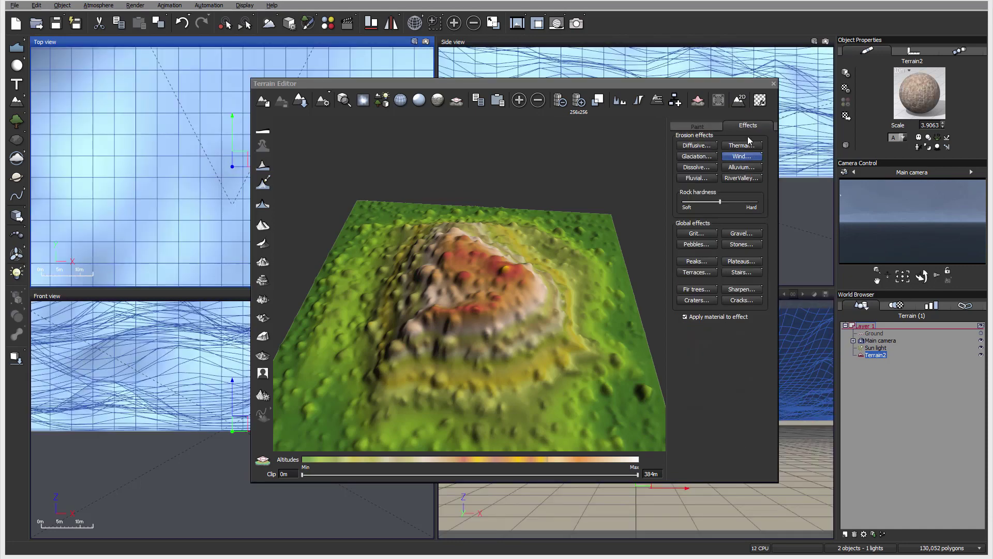
Step: Apply Glaciation, Diffusive, Thermal, Wind, Alluvium, Fluvial and RiverValley erosion in turn
left_click(699, 156)
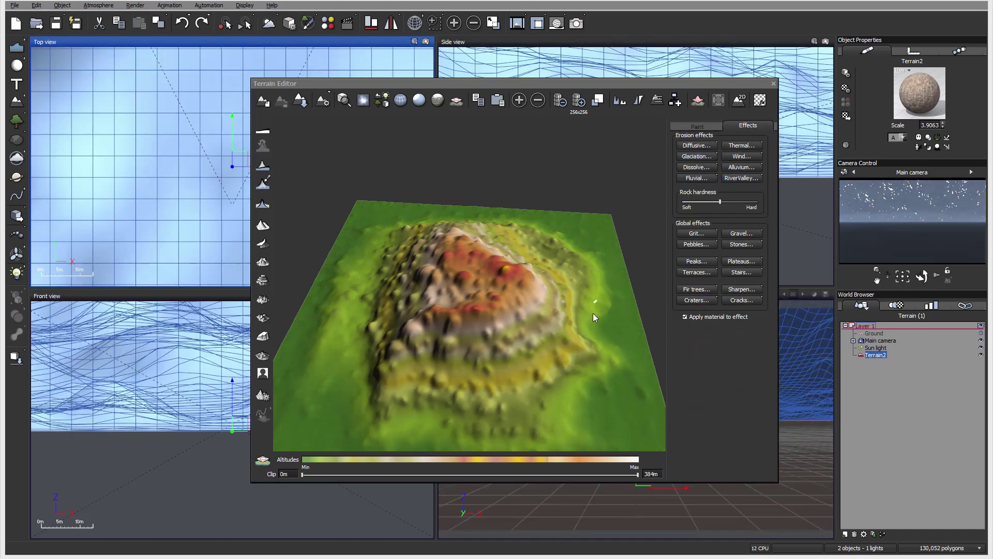
right_click_drag(539, 334, 585, 287)
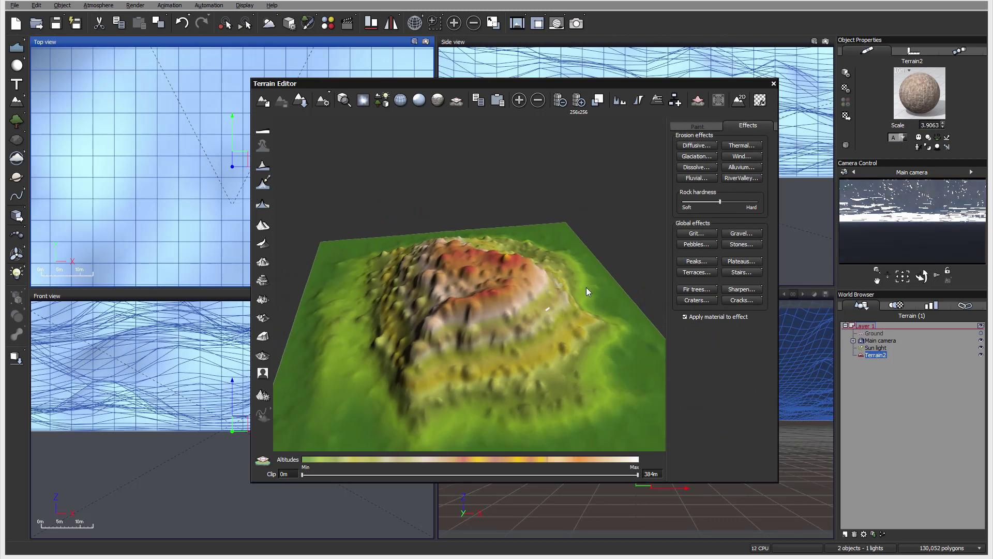
left_click(692, 146)
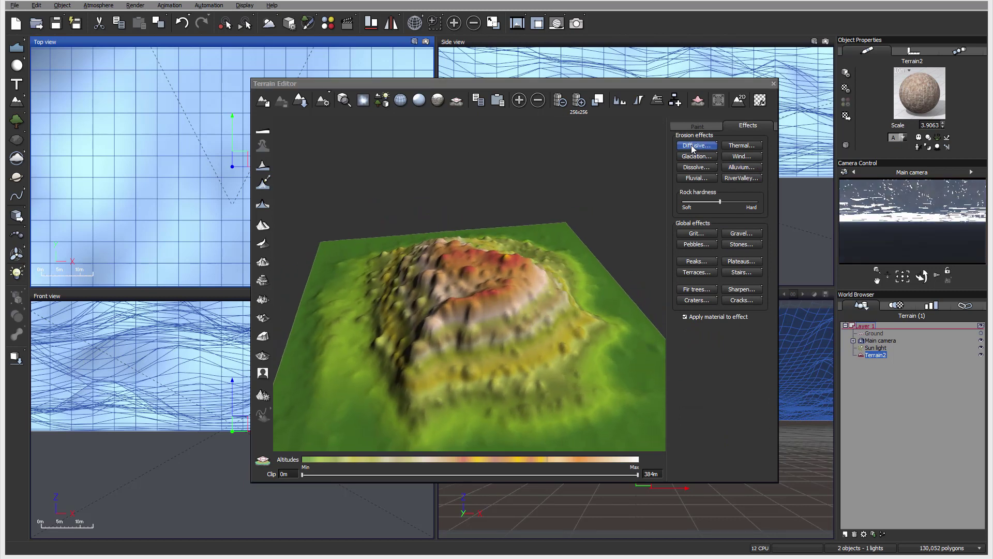
left_click(745, 147)
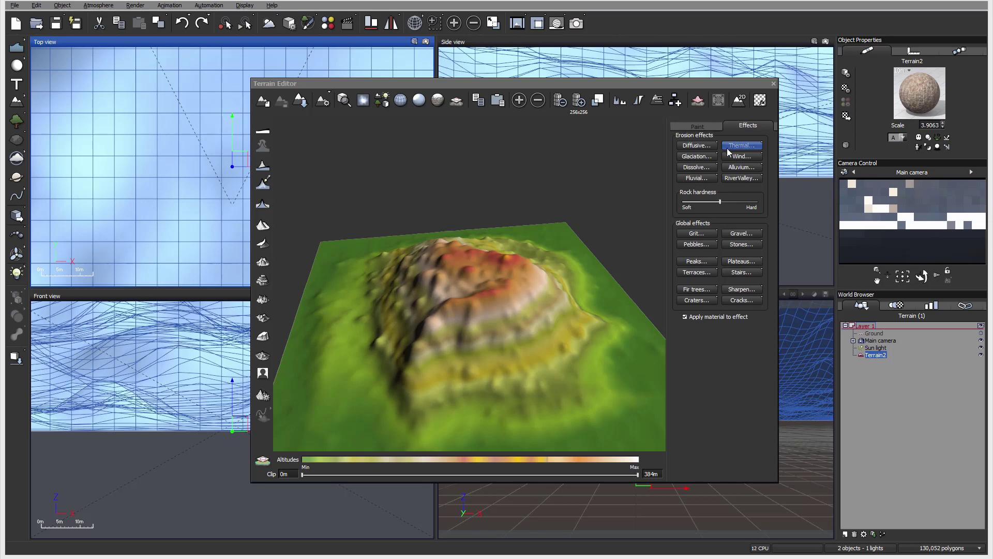
left_click(699, 157)
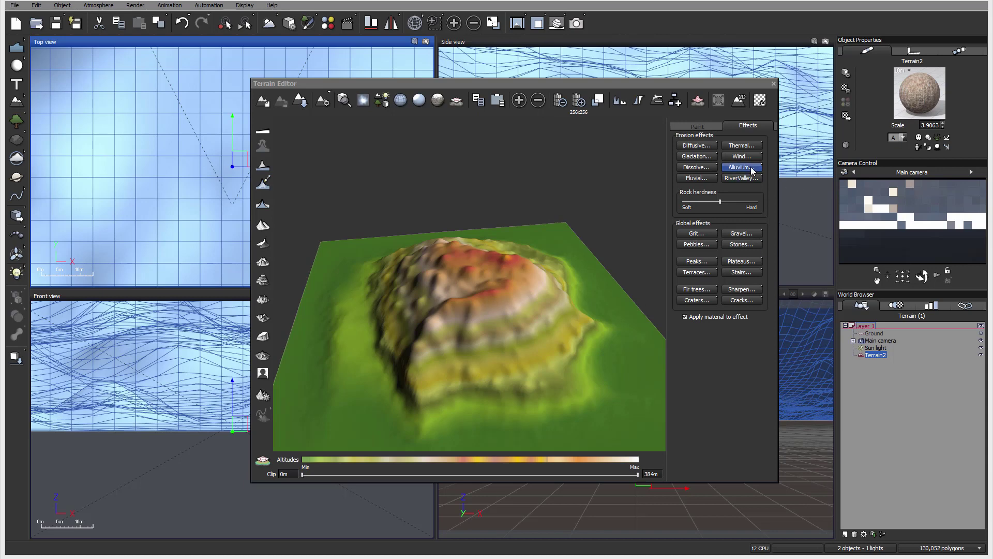
left_click(704, 167)
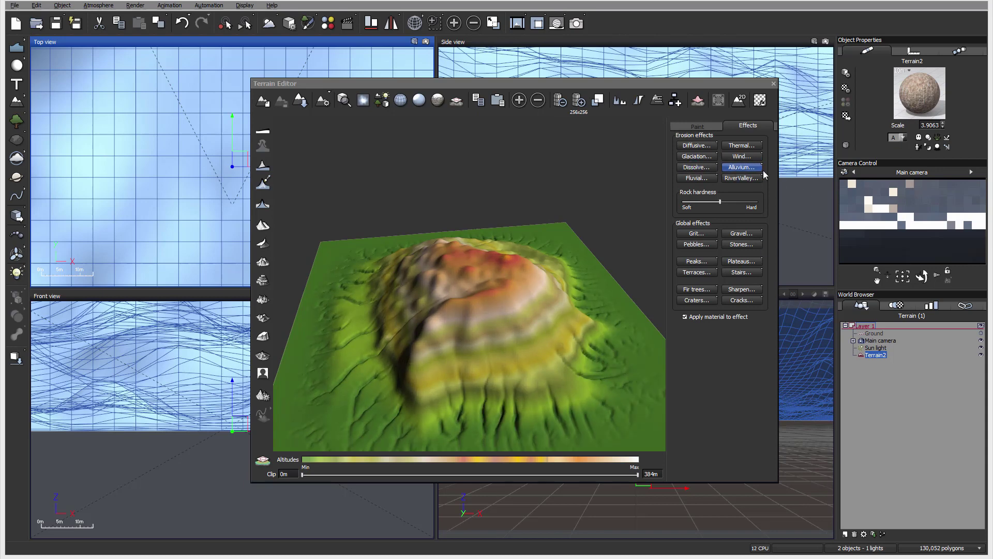
left_click(756, 168)
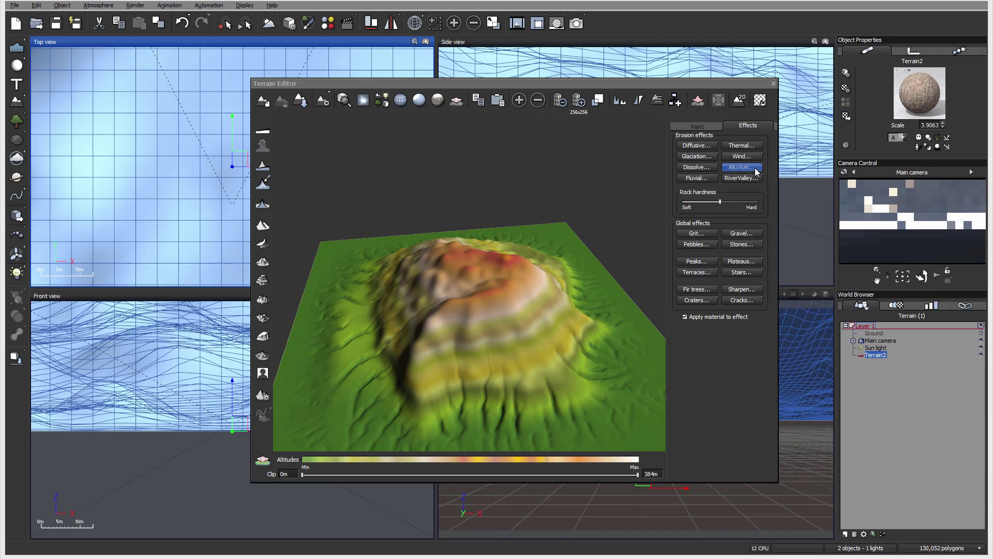
left_click(704, 178)
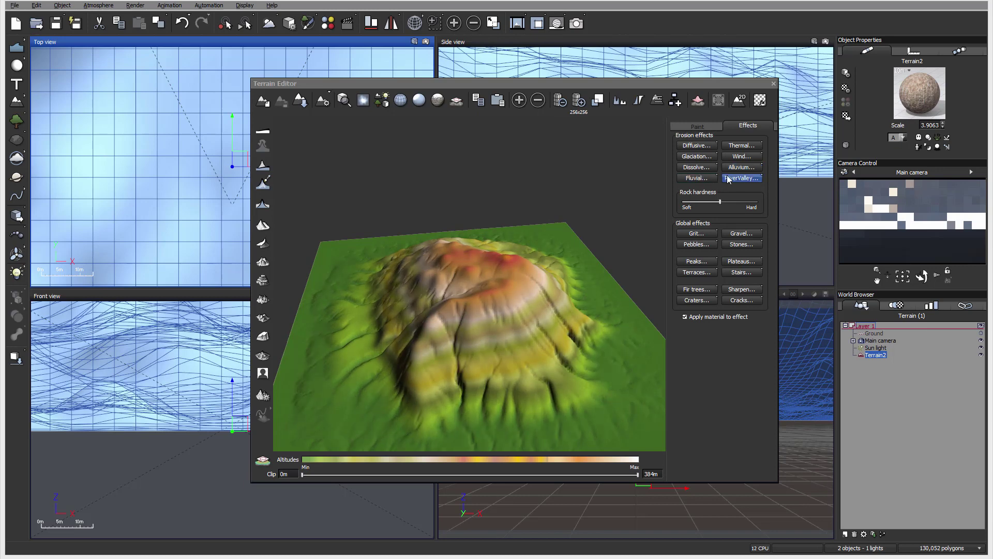
left_click(728, 179)
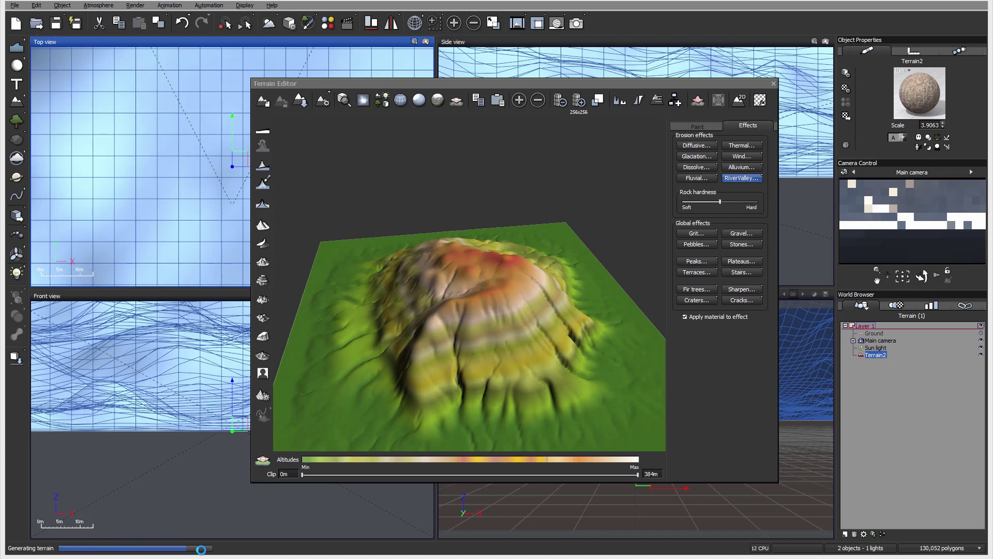
Step: Orbit the preview and add the Peaks and Terraces global effects
left_click_drag(516, 300, 521, 324)
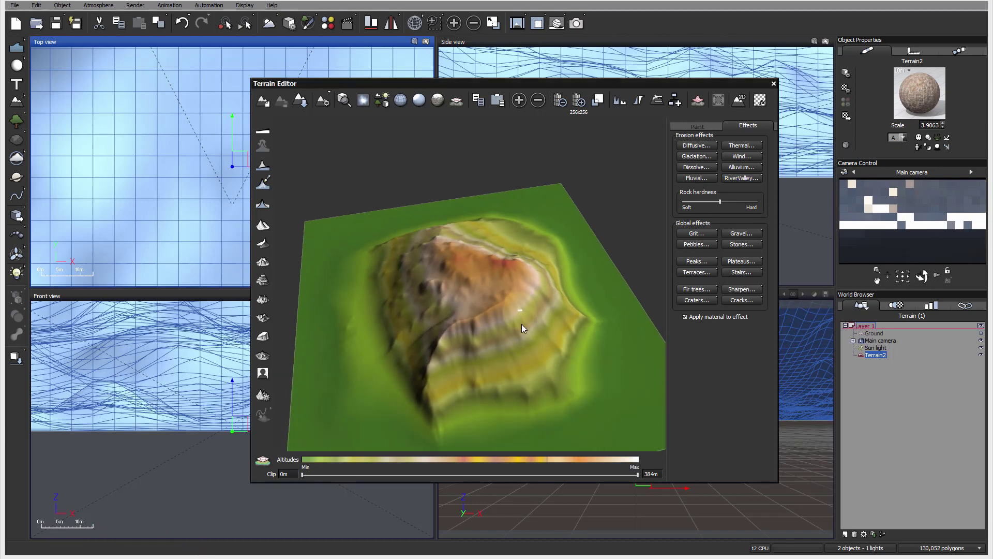
left_click_drag(481, 218, 506, 268)
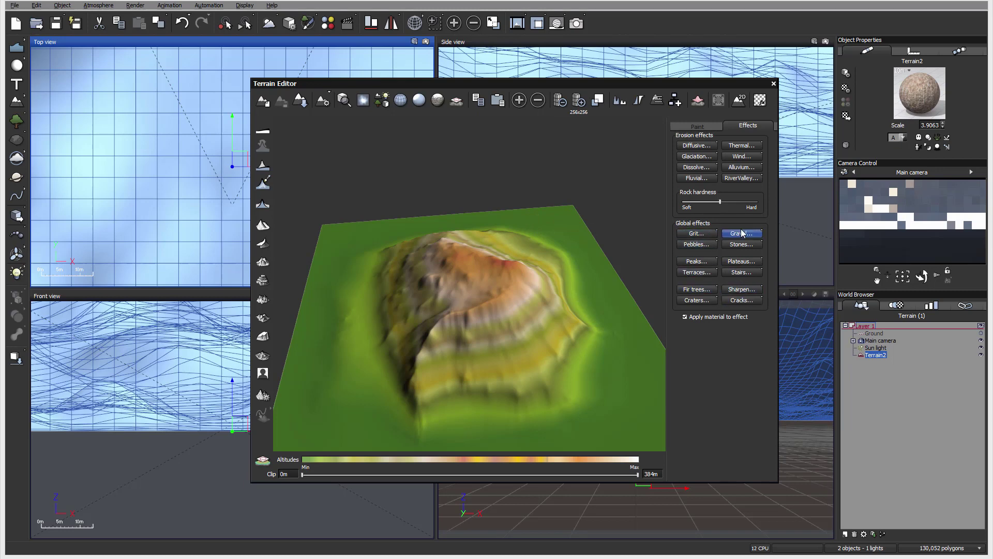
left_click(697, 262)
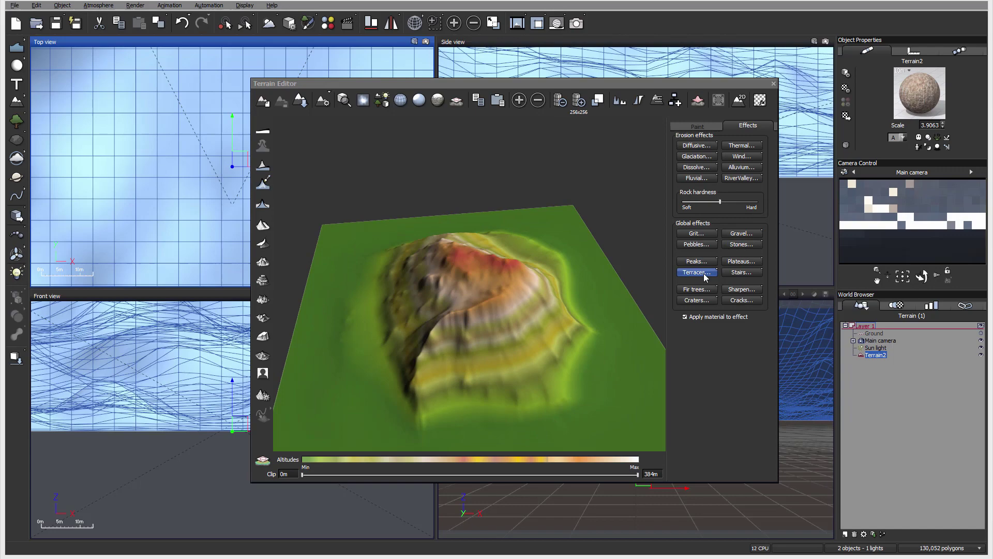
left_click(704, 273)
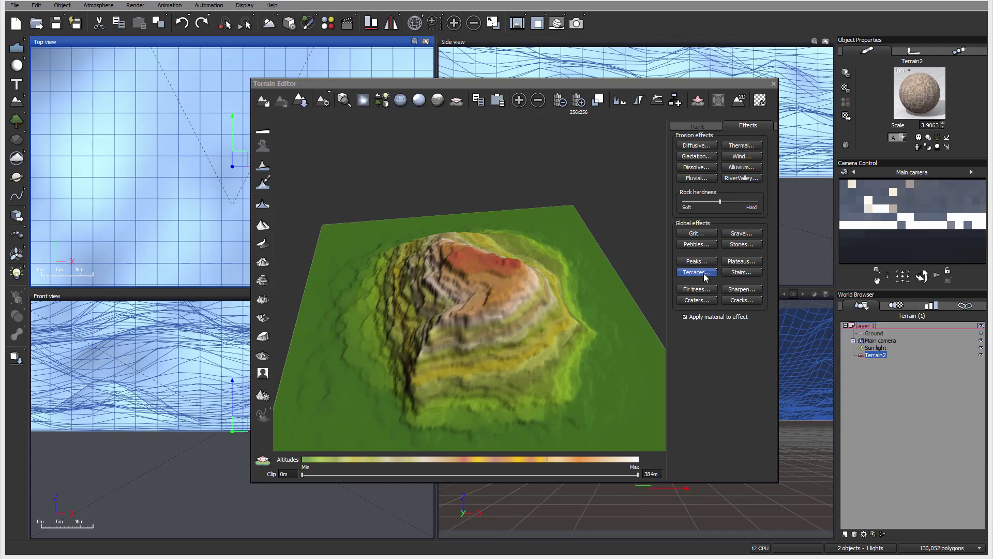
Step: Add Fir trees twice for dense spikes, then apply Sharpen and Craters
left_click(695, 293)
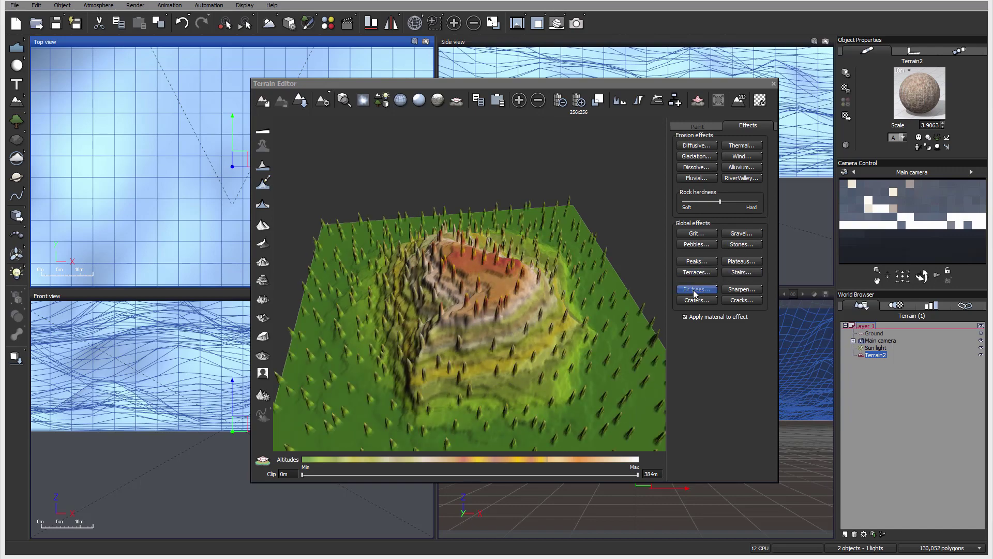
left_click_drag(476, 283, 552, 302)
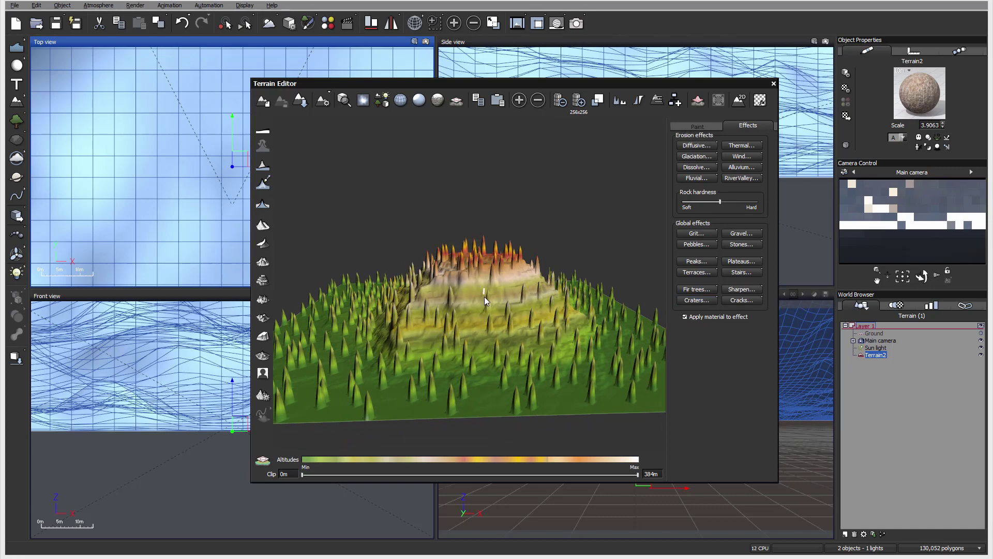
left_click_drag(491, 303, 529, 298)
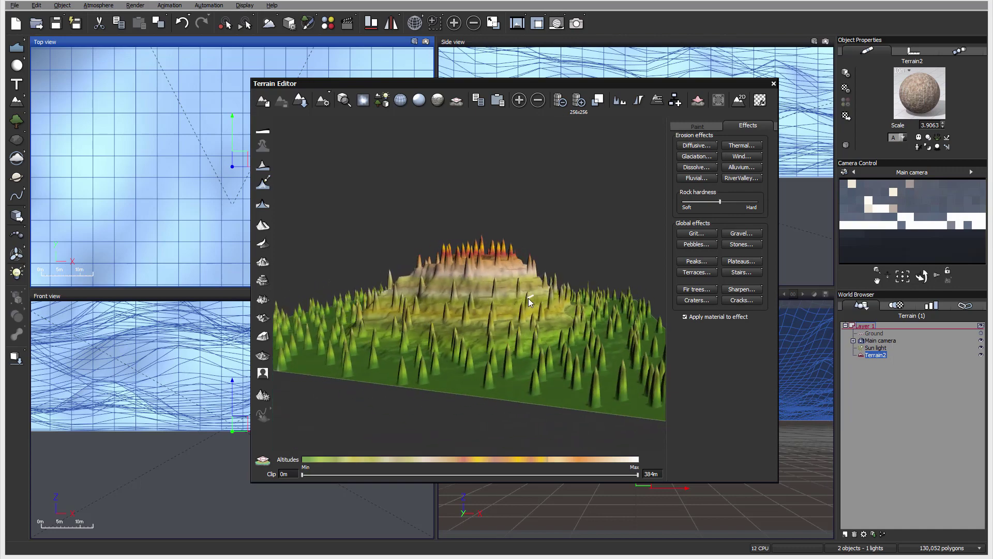
left_click(697, 289)
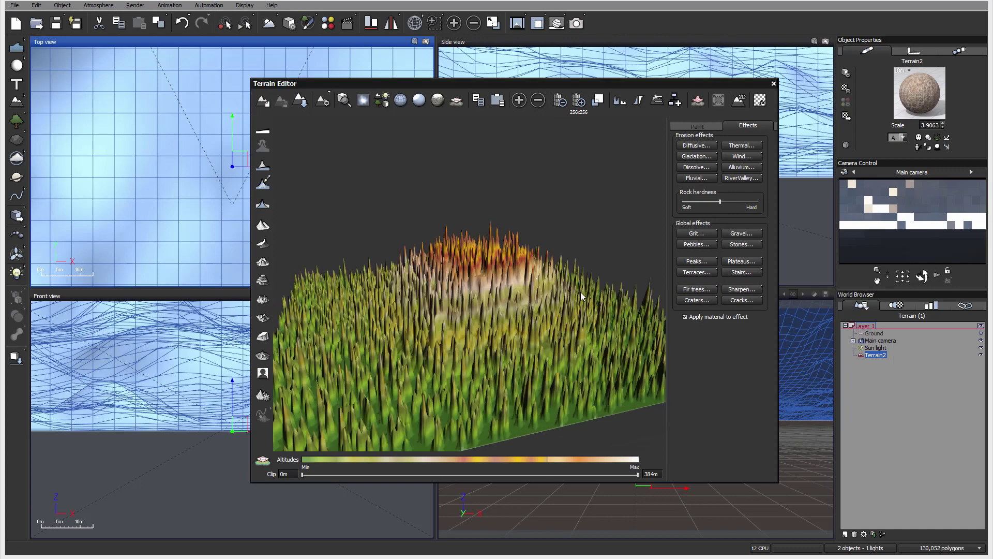
mouse_move(581, 292)
left_mouse_down()
mouse_move(546, 280)
mouse_move(595, 284)
left_mouse_up()
left_click(750, 290)
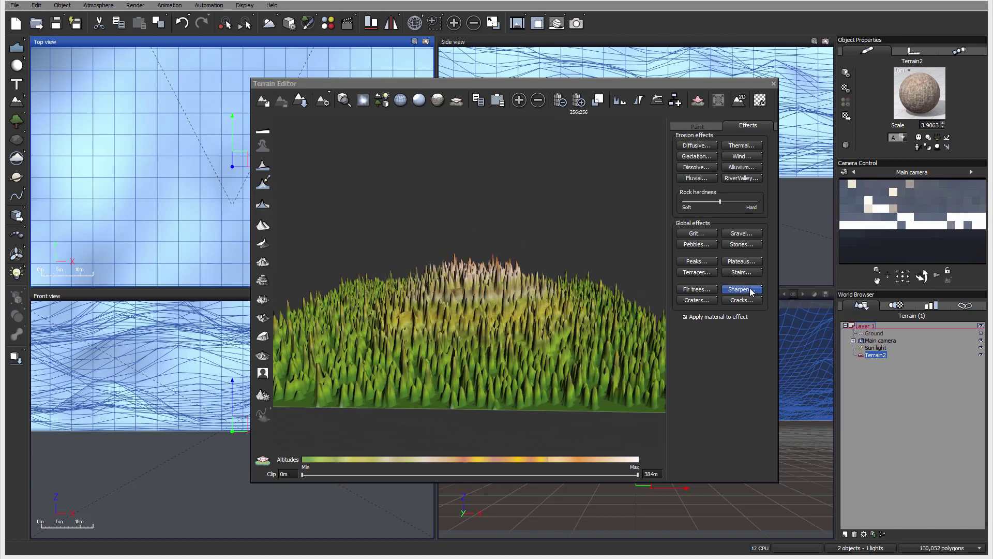
left_click(694, 301)
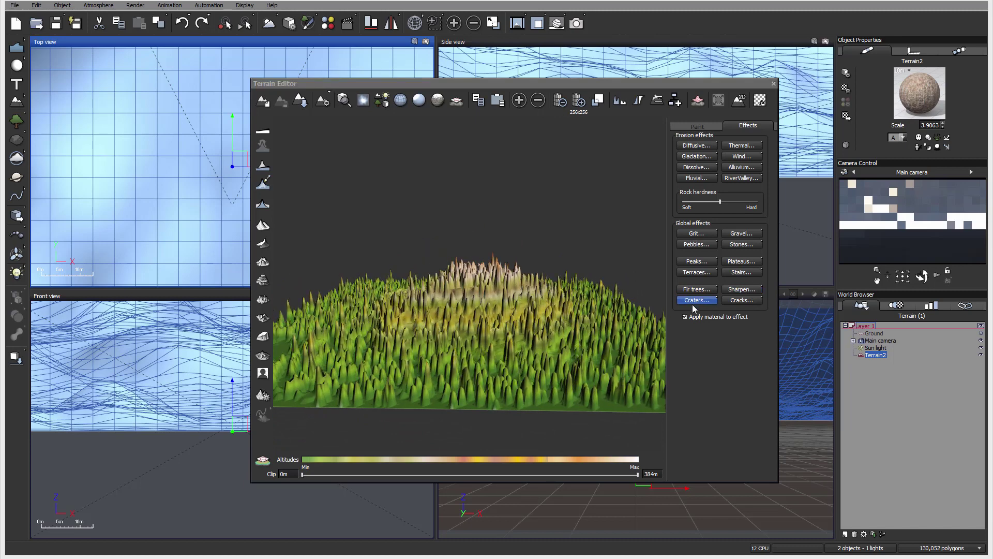
Step: Add Cracks to the terrain, then round off its spikes with Diffusive erosion
left_click(742, 301)
left_click_drag(549, 275, 600, 352)
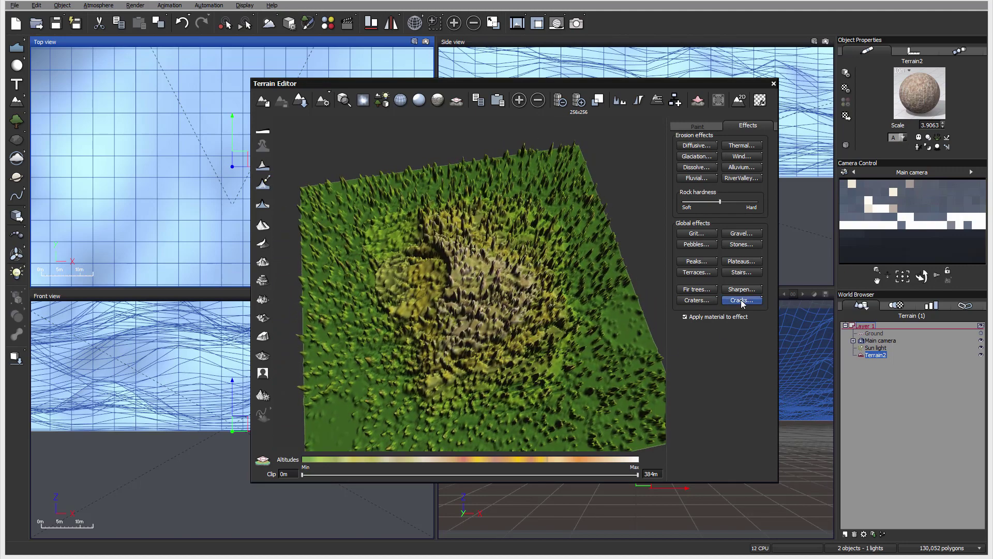
left_click(697, 146)
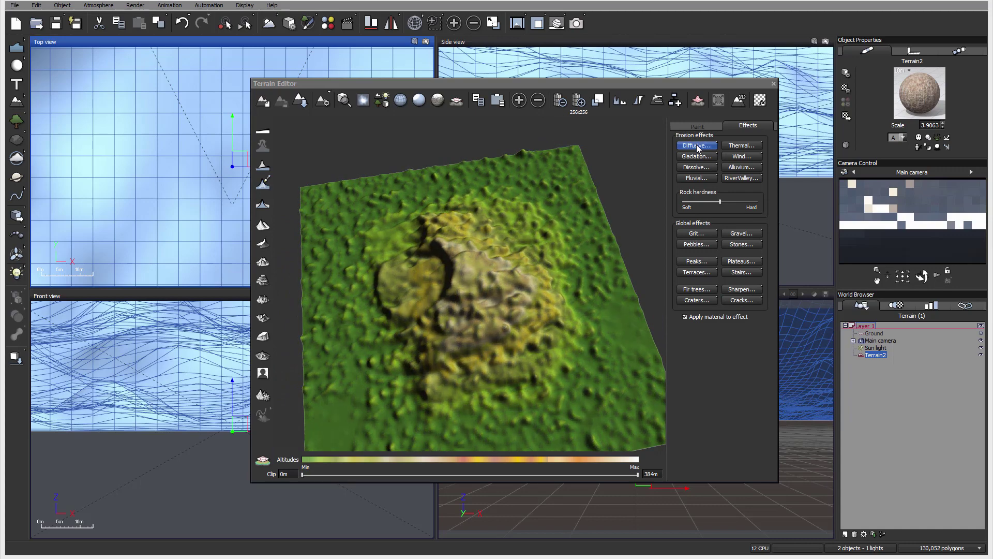
Step: Review the terrain from oblique angles and bring up the Paint brushes
left_click_drag(541, 339, 579, 259)
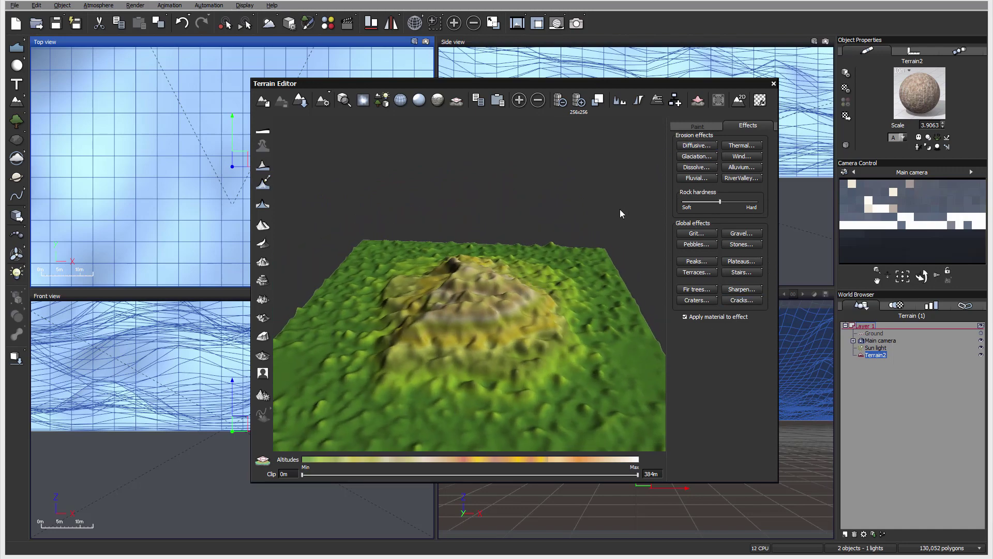
left_click_drag(507, 238, 483, 303)
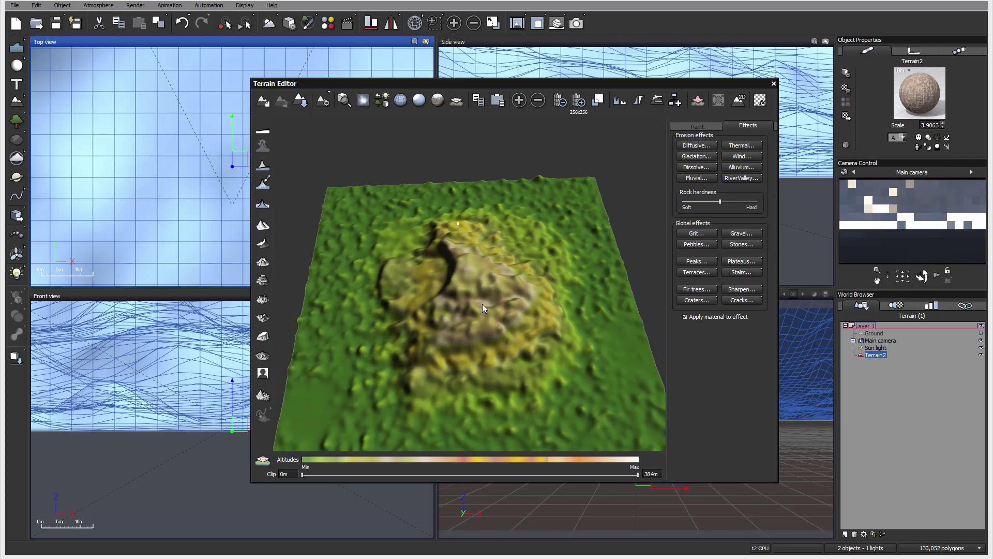
left_click(697, 127)
mouse_move(493, 269)
left_mouse_down()
mouse_move(554, 284)
mouse_move(569, 239)
mouse_move(495, 227)
left_mouse_up()
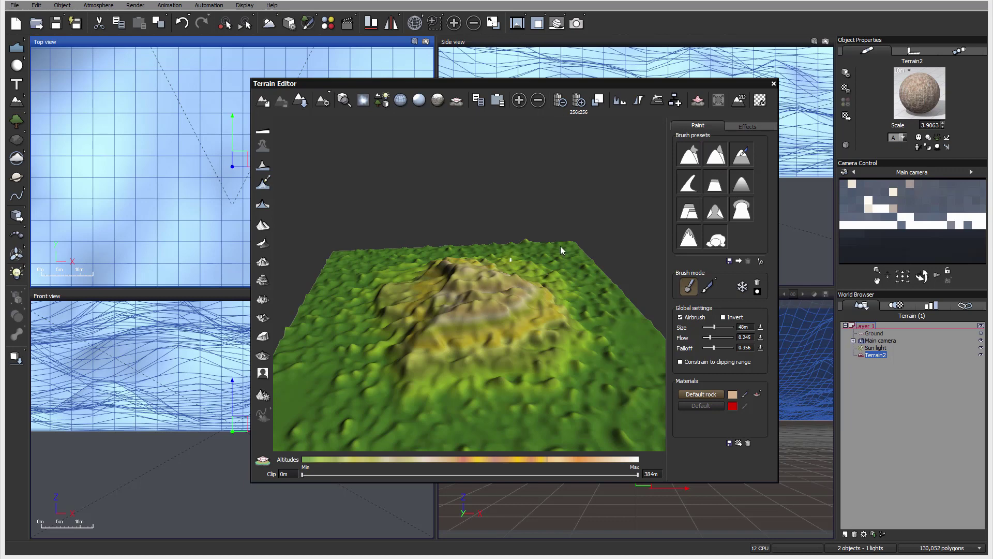
Step: Orbit the Terrain2 preview for a final look, then close the Terrain Editor
left_click_drag(468, 335, 510, 349)
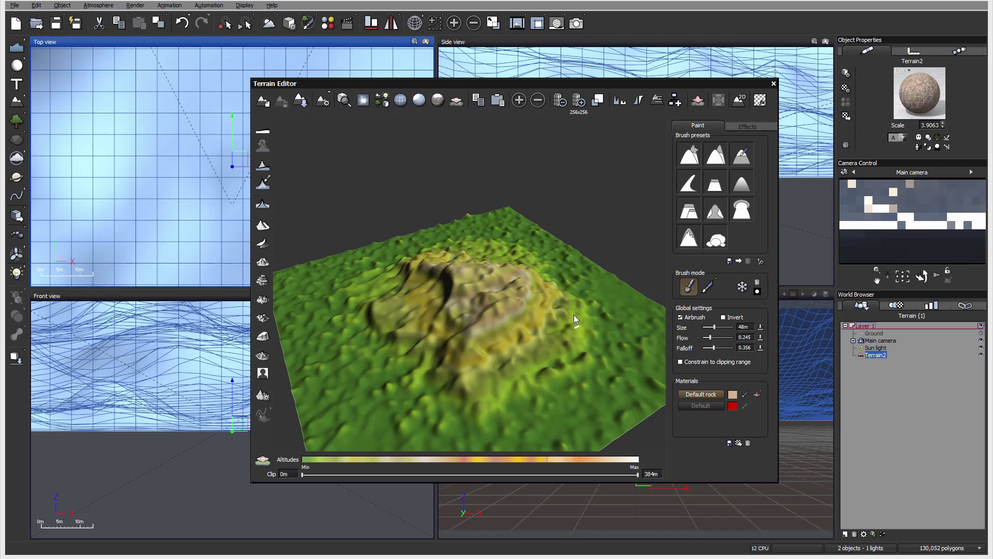
left_click_drag(508, 245, 489, 265)
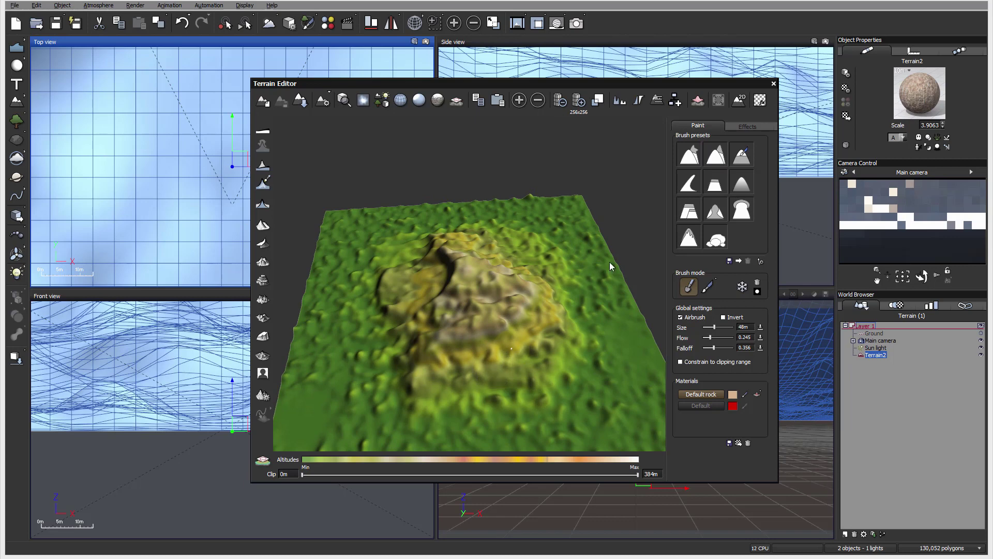
left_click(774, 84)
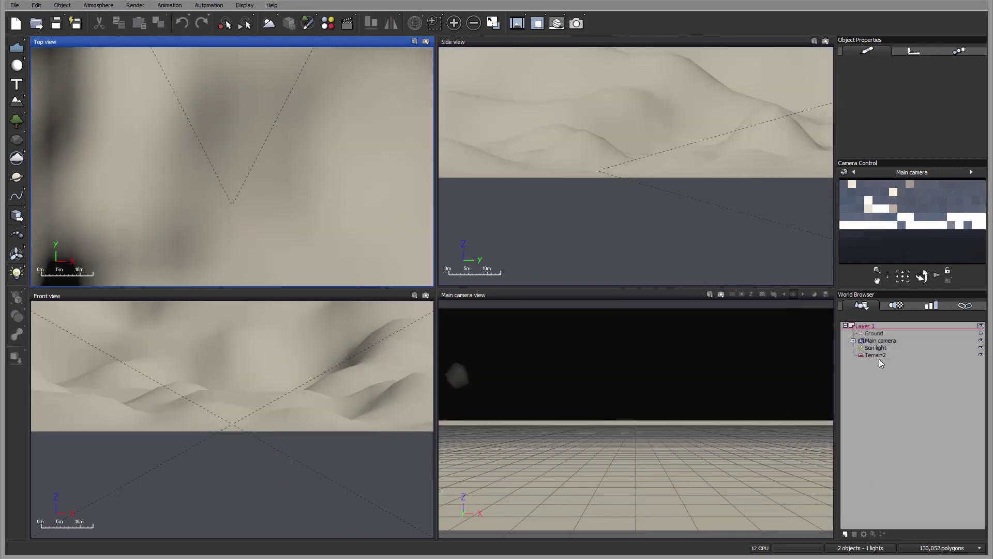
Step: Delete Terrain2, create a new terrain Terrain3 and open it via Edit Object
left_click(876, 354)
key("Delete")
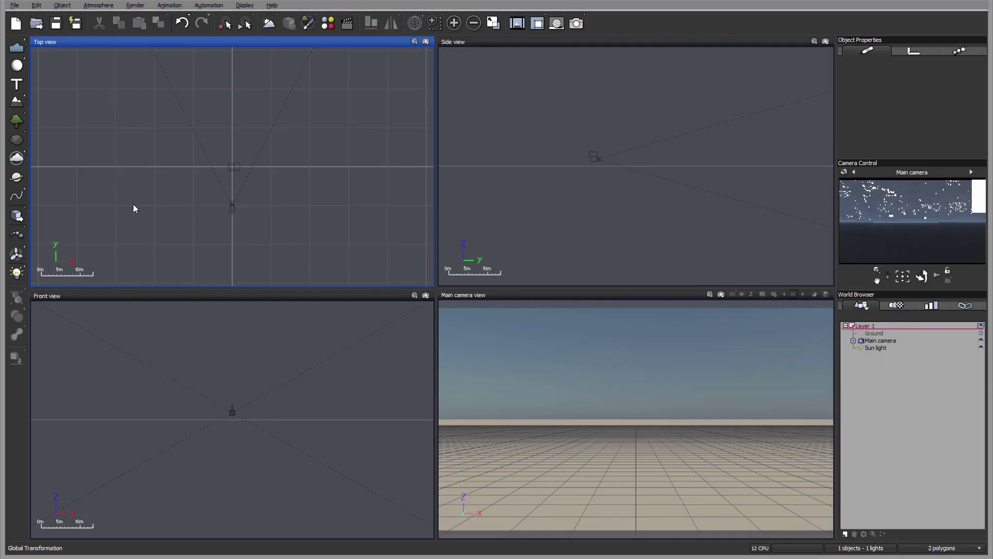
left_click(17, 101)
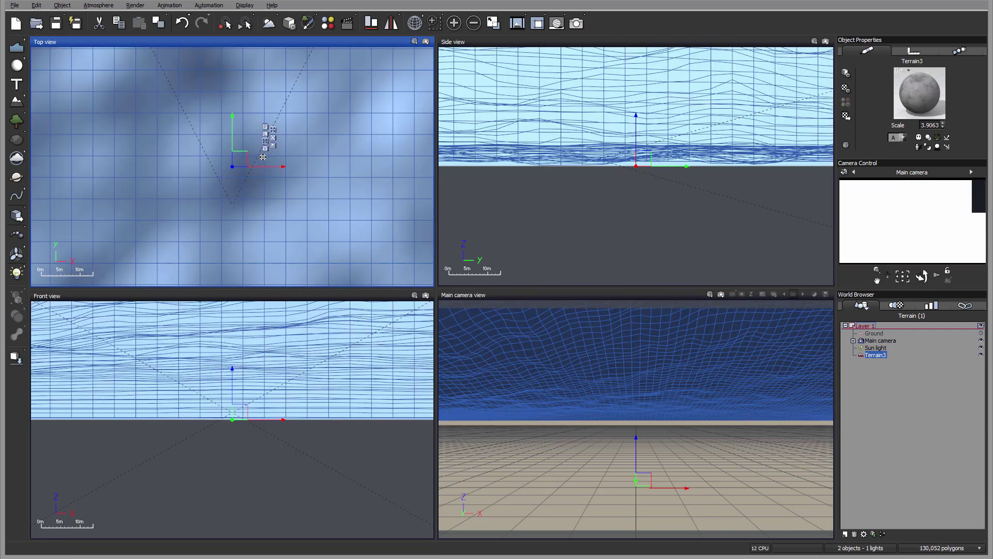
right_click(262, 162)
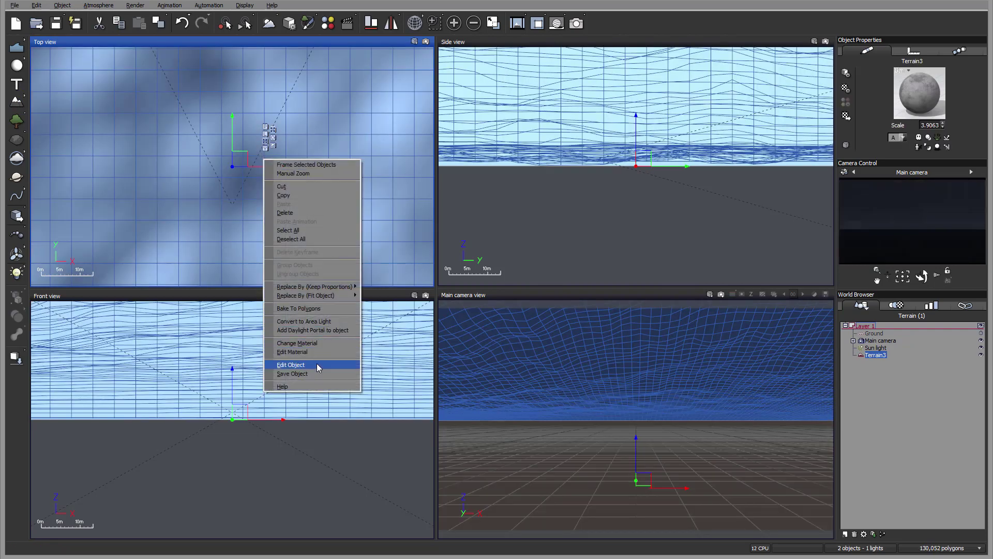
left_click(316, 365)
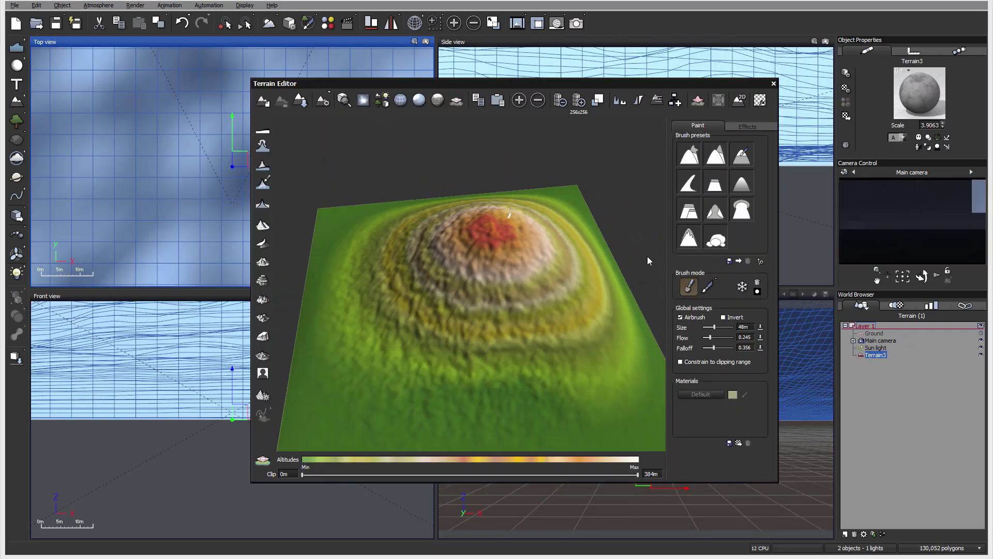
left_click_drag(647, 259, 551, 300)
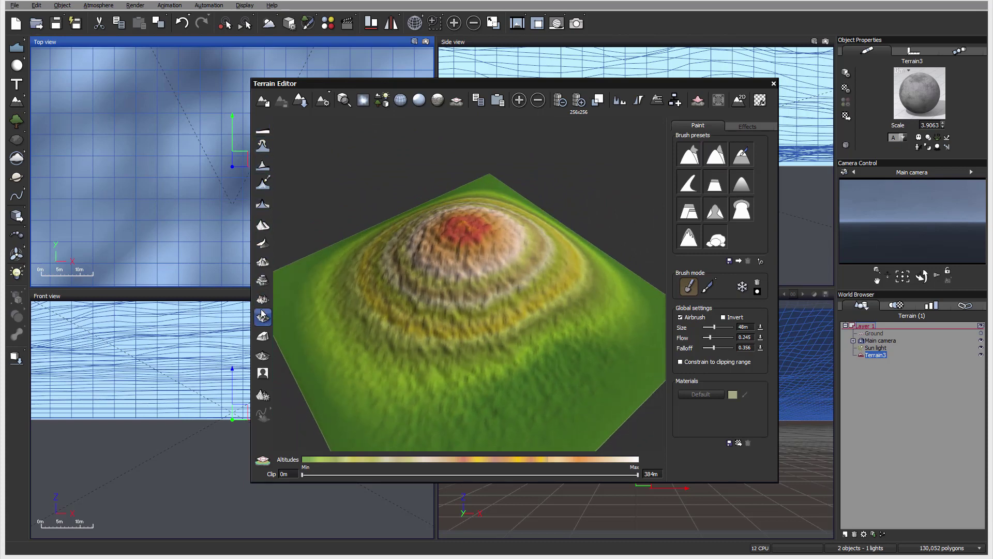
Step: Open Fractal Terrain Options and set the first three amplitudes to 0.5, 0.7 and 1
left_click(263, 395)
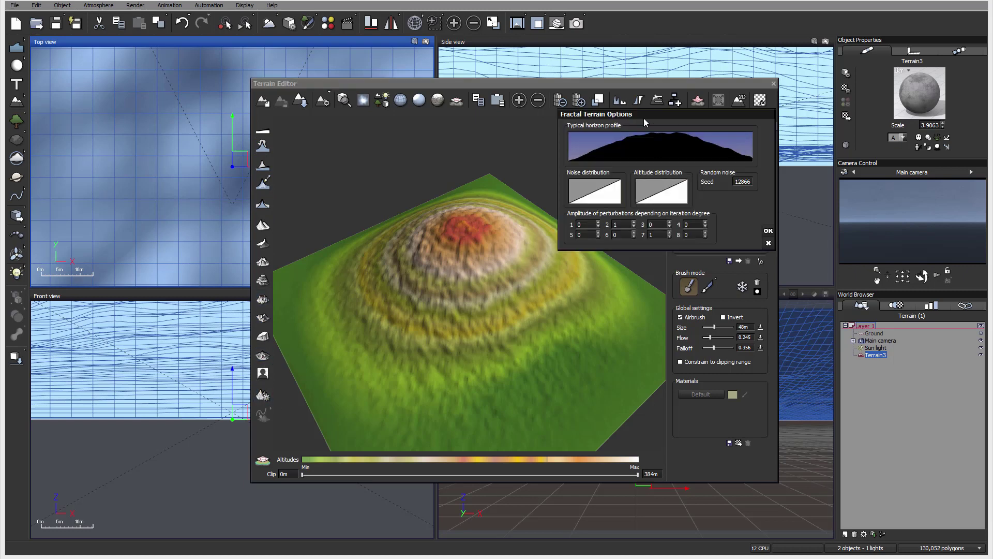
left_click_drag(539, 162, 539, 163)
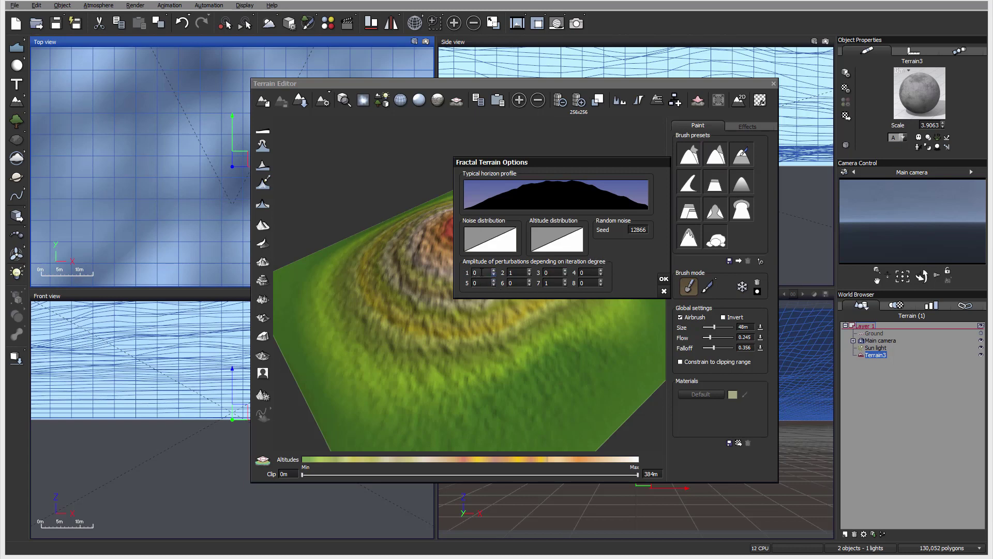
double_click(483, 273)
type("0.5")
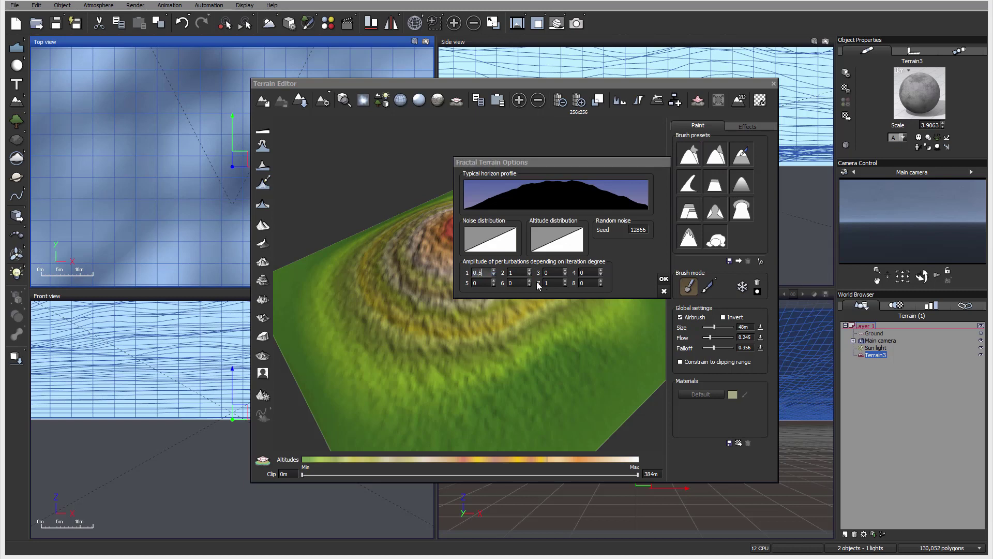
key("Tab")
type(".7")
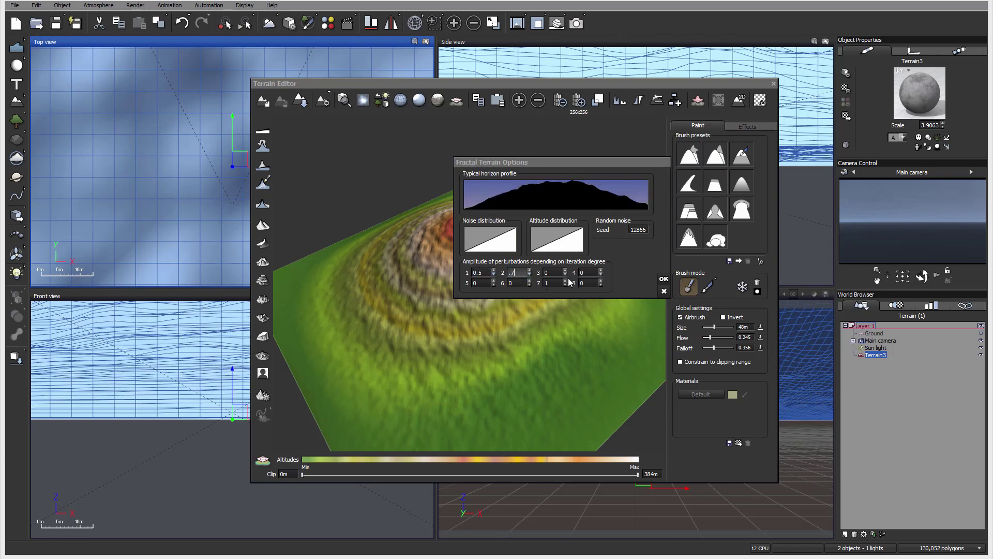
key("Tab")
type("1")
key("Tab")
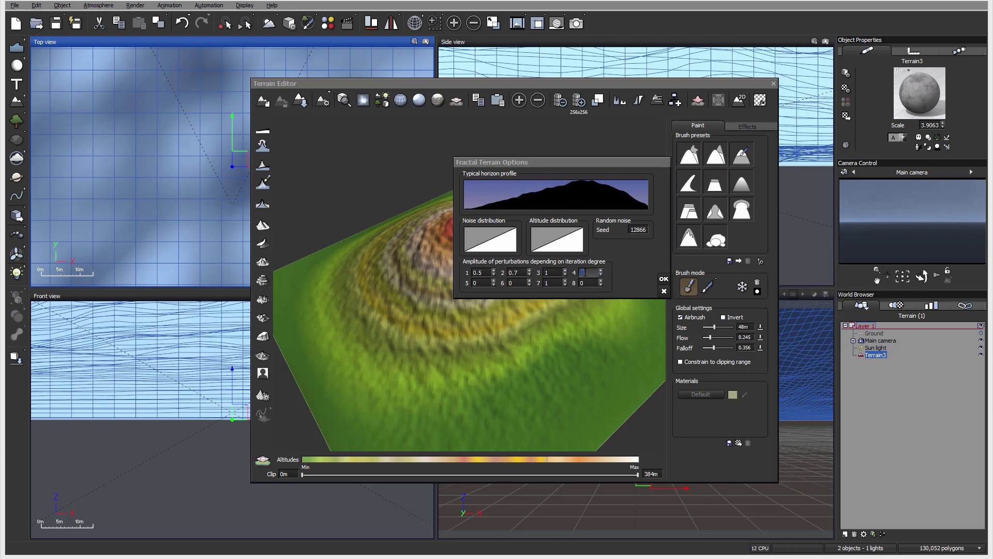
Step: Set amplitudes four to six to 1 and the eighth to 0.8, then regenerate with OK
type("1")
key("Tab")
type("1")
key("Tab")
type("1")
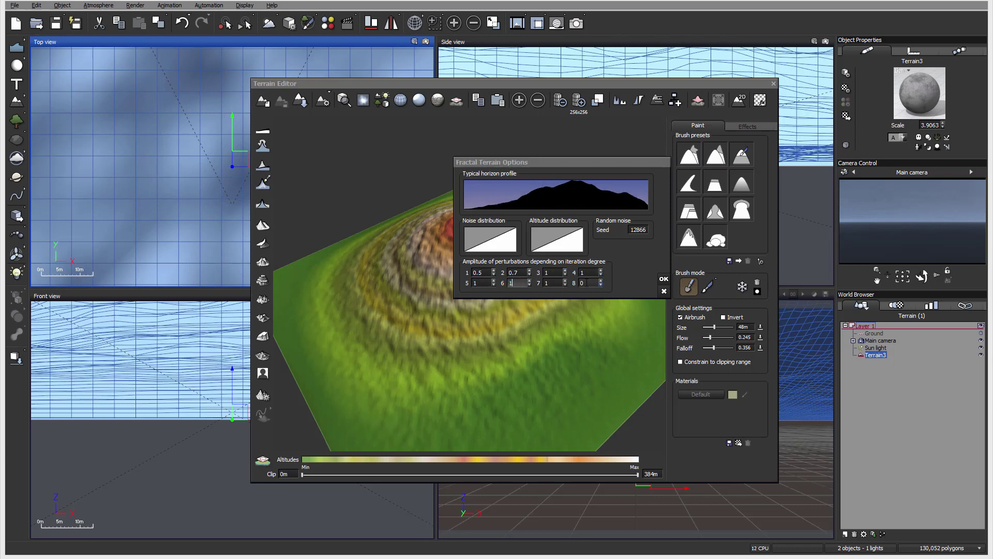
left_click(585, 283)
type("0.8")
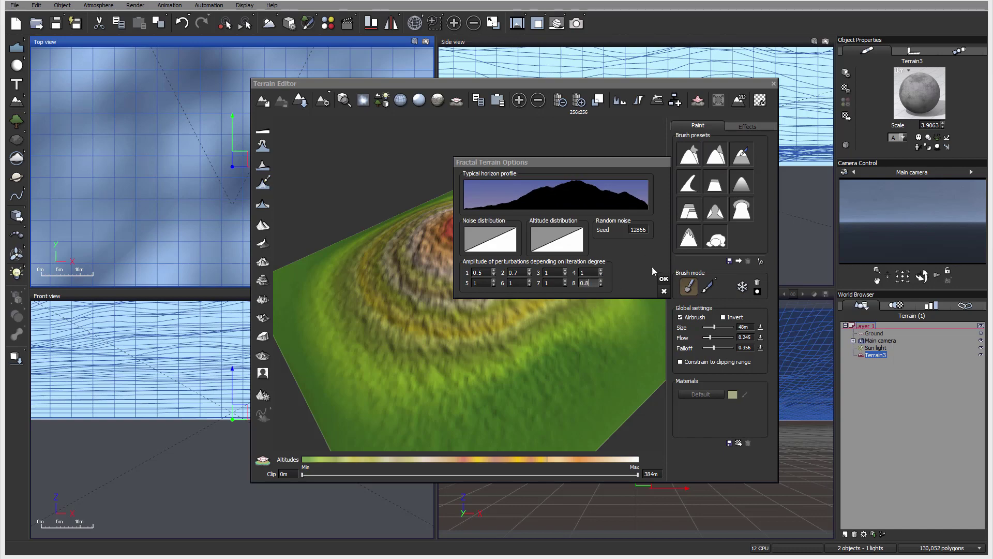
key("Tab")
left_click(664, 279)
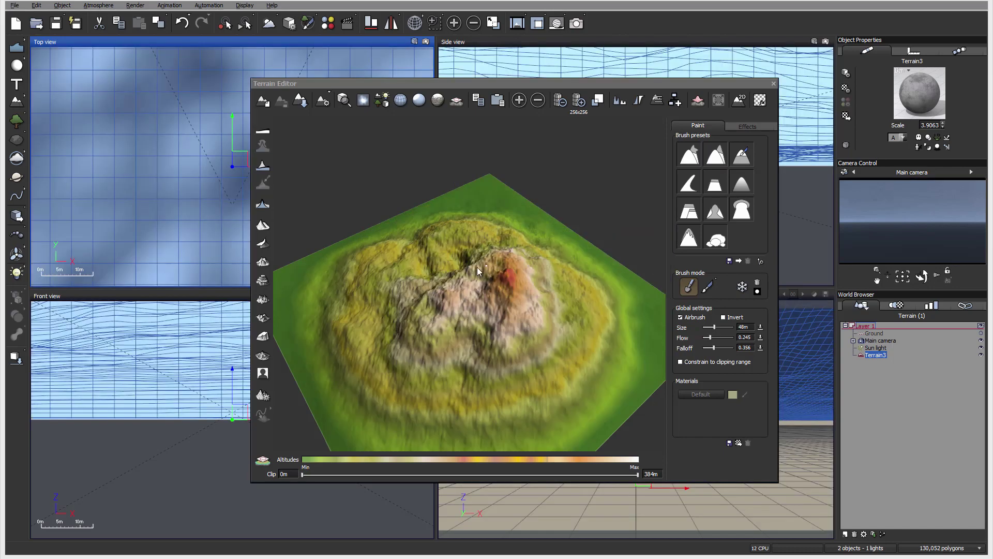
right_click_drag(477, 266, 513, 271)
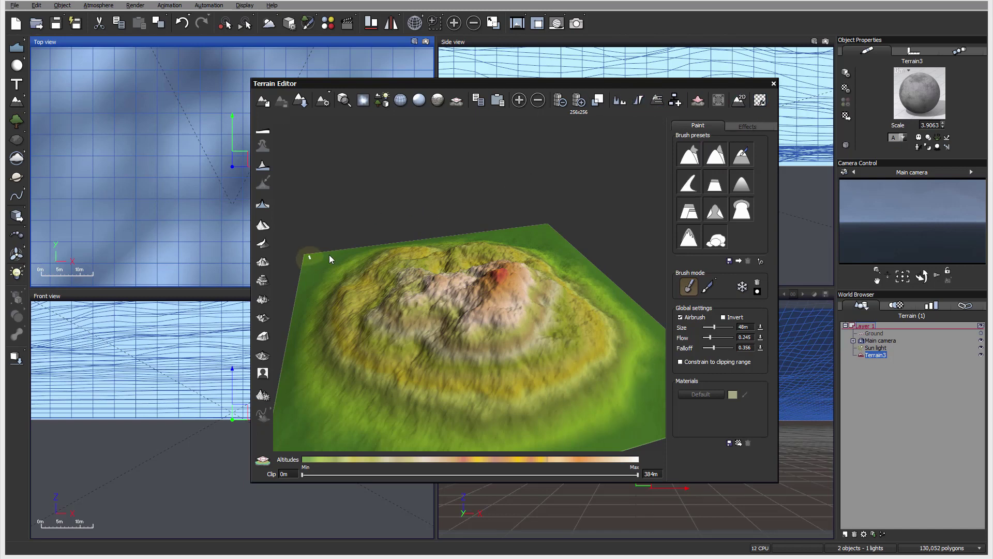
mouse_move(610, 274)
right_mouse_down()
mouse_move(575, 294)
mouse_move(548, 270)
mouse_move(573, 253)
mouse_move(442, 247)
mouse_move(564, 258)
right_mouse_up()
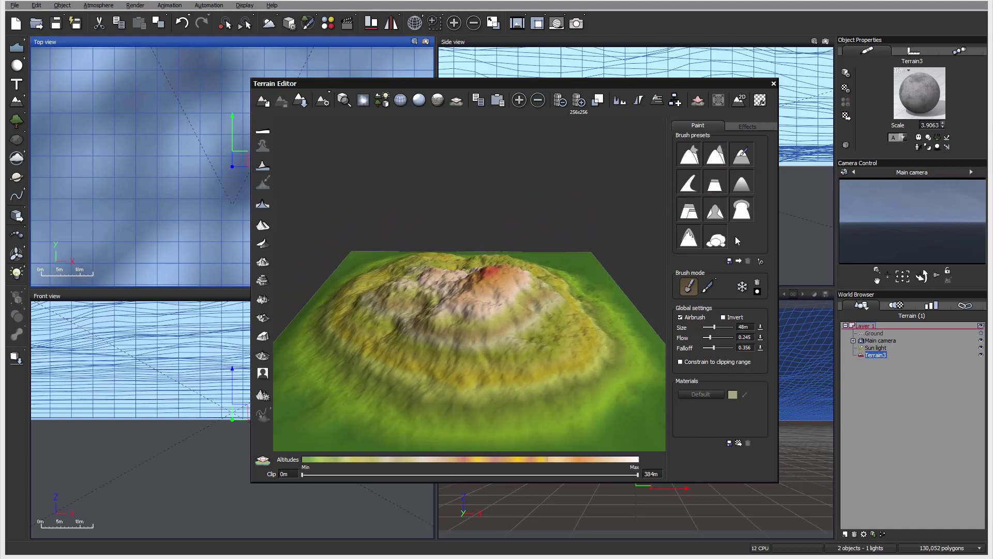
right_click_drag(442, 272, 523, 269)
right_click_drag(452, 302, 492, 297)
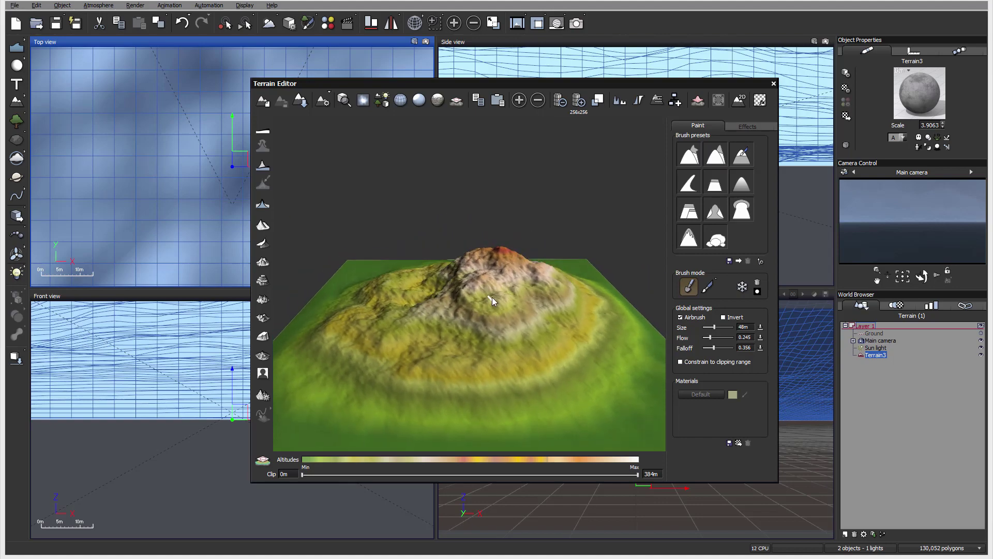
mouse_move(530, 256)
right_mouse_down()
mouse_move(493, 278)
mouse_move(516, 254)
mouse_move(457, 277)
mouse_move(486, 275)
mouse_move(496, 295)
mouse_move(616, 275)
mouse_move(564, 343)
mouse_move(473, 359)
mouse_move(518, 279)
right_mouse_up()
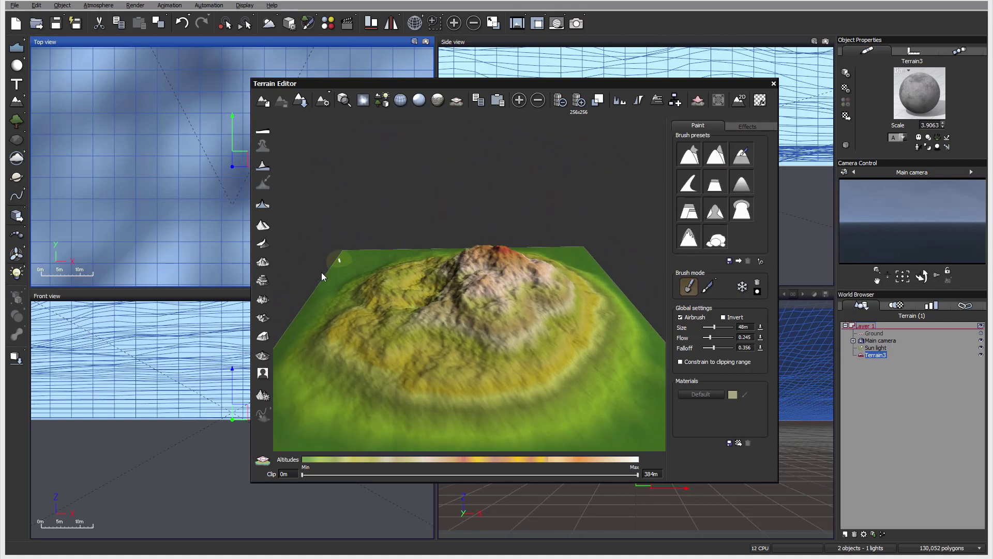
right_click_drag(414, 329, 371, 334)
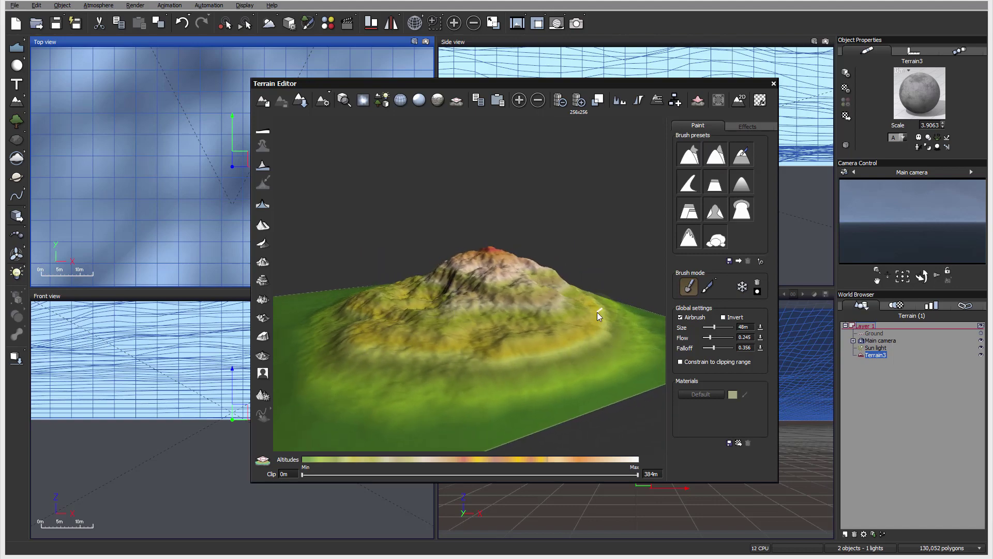